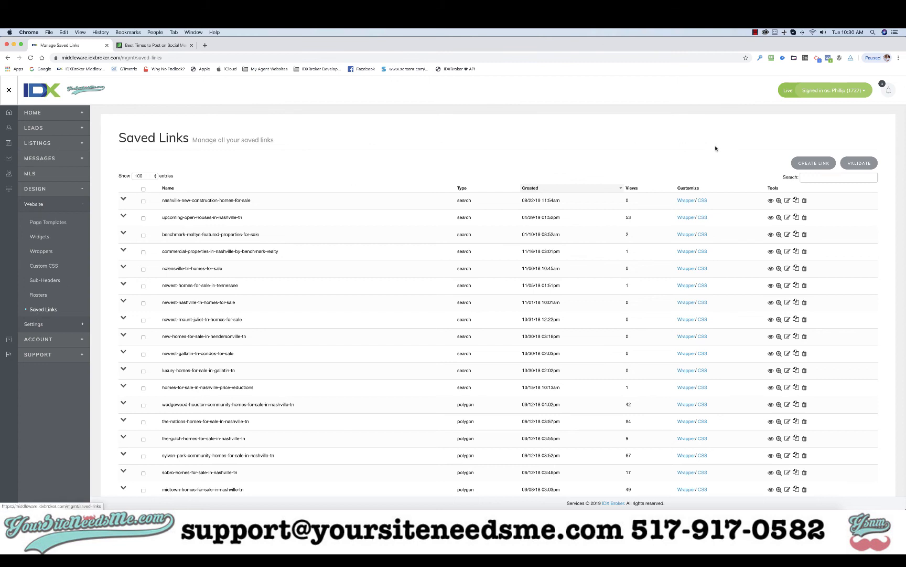
Start a new saved link based on the Advanced Property Search page
{"action": "left_click", "coordinate": [815, 163]}
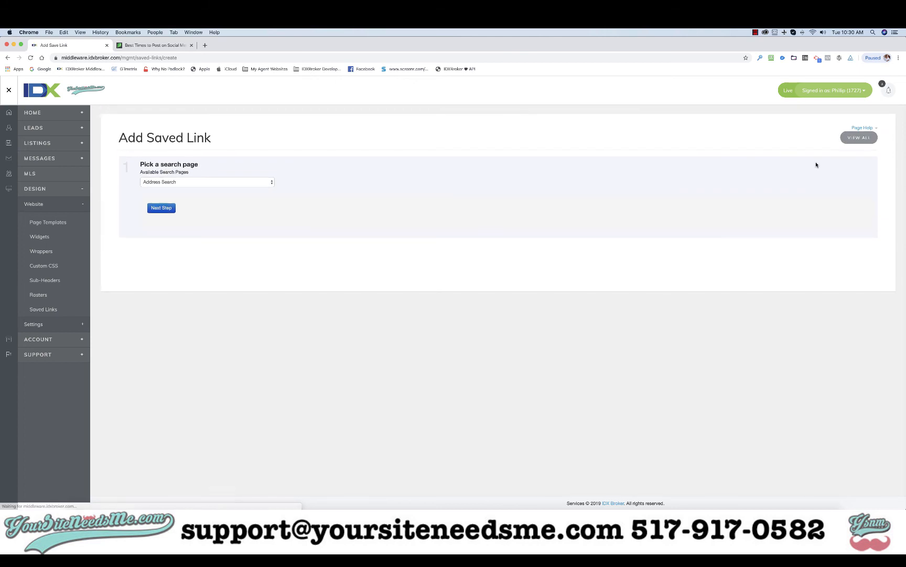
{"action": "left_click", "coordinate": [223, 182]}
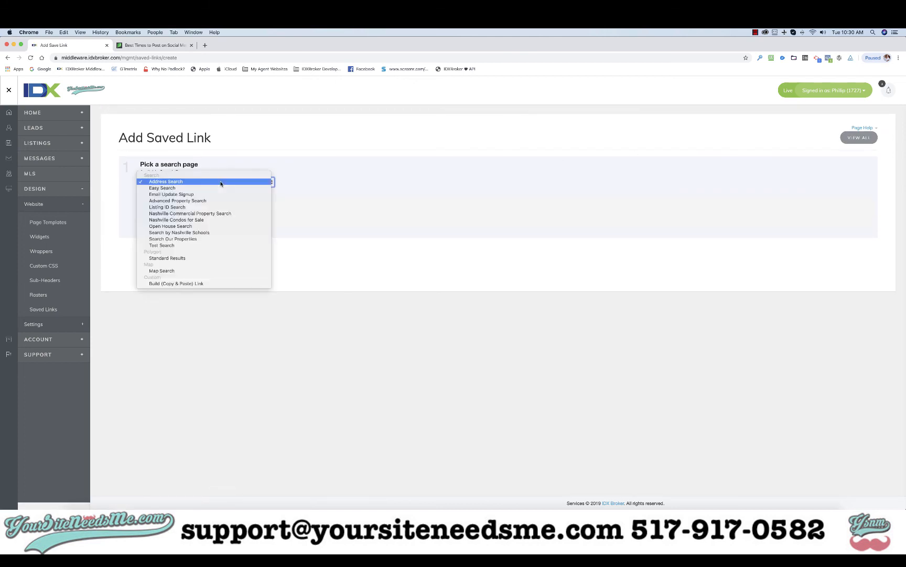
{"action": "left_click", "coordinate": [171, 202]}
{"action": "left_click", "coordinate": [159, 209]}
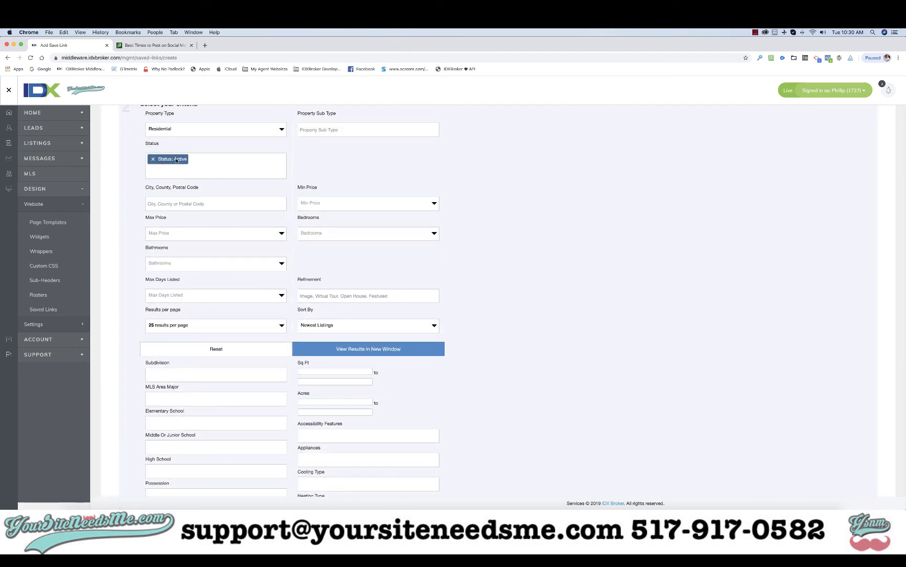
Add the city Brentwood to the search criteria and continue to the naming and preferences stage
{"action": "left_click", "coordinate": [176, 204]}
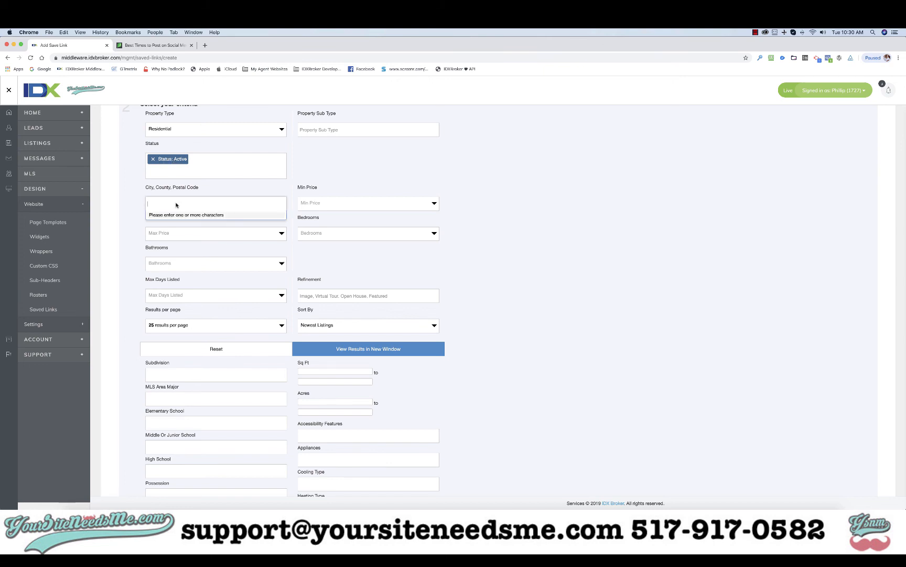
{"action": "type", "text": "Bre"}
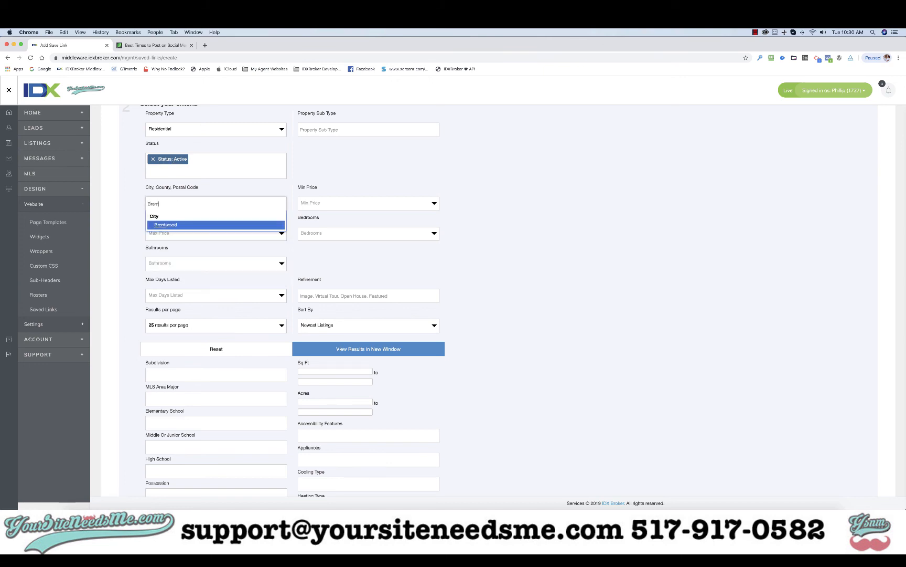
{"action": "type", "text": "nt"}
{"action": "left_click", "coordinate": [171, 226]}
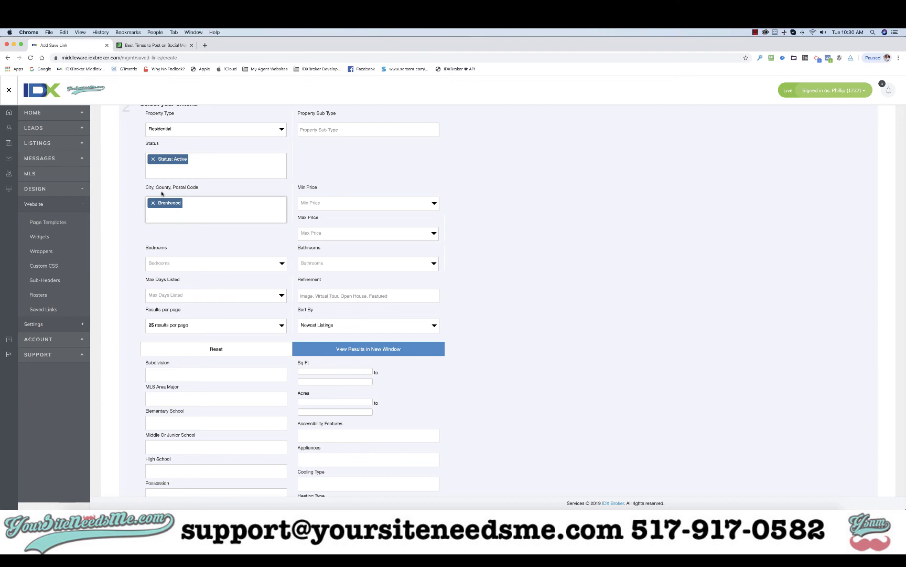
{"action": "scroll", "coordinate": [270, 352], "scroll_direction": "down", "scroll_amount": 10}
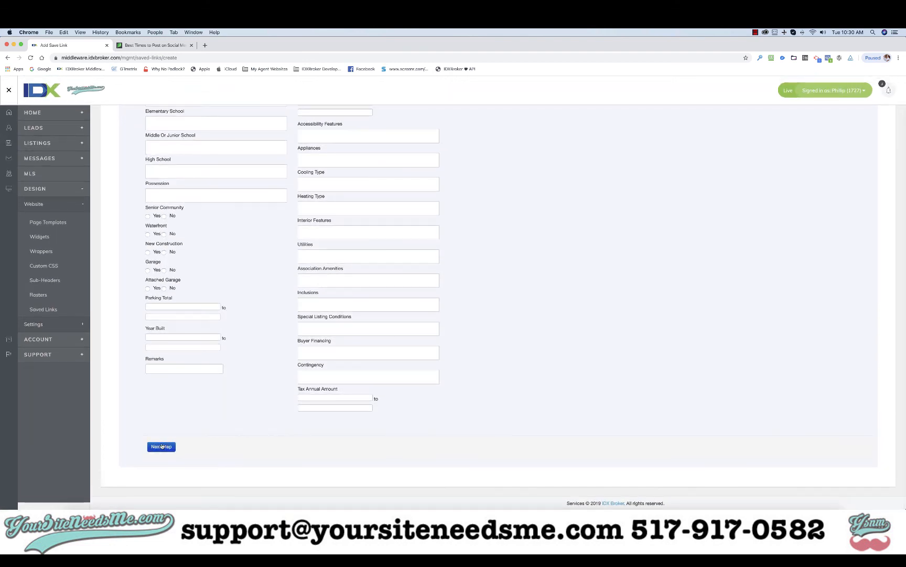
{"action": "left_click", "coordinate": [161, 446]}
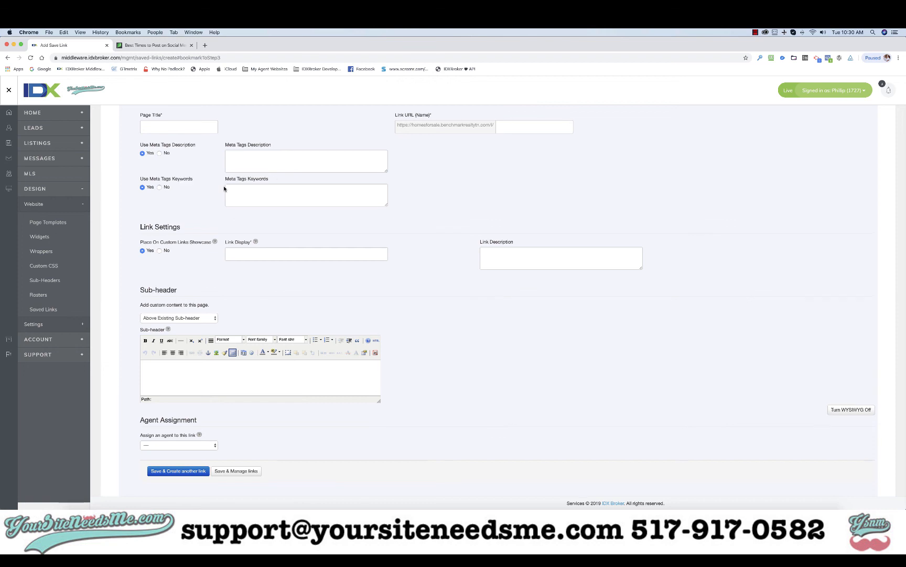
Set the page title to "Homes for Sale in Brentwood TN Price Reductions"
{"action": "scroll", "coordinate": [220, 194], "scroll_direction": "up", "scroll_amount": 2}
{"action": "left_click", "coordinate": [202, 172]}
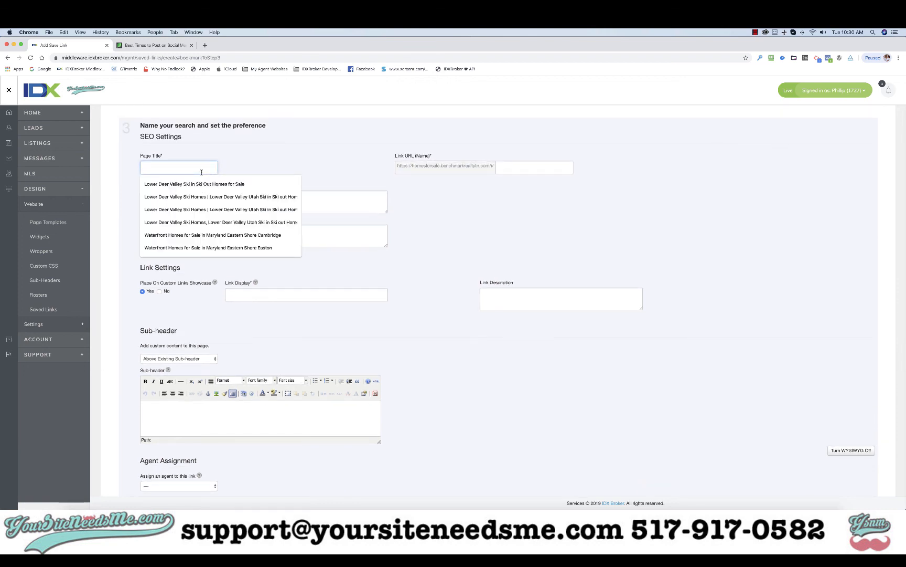
{"action": "type", "text": "P"}
{"action": "key", "text": "BackSpace"}
{"action": "type", "text": "H"}
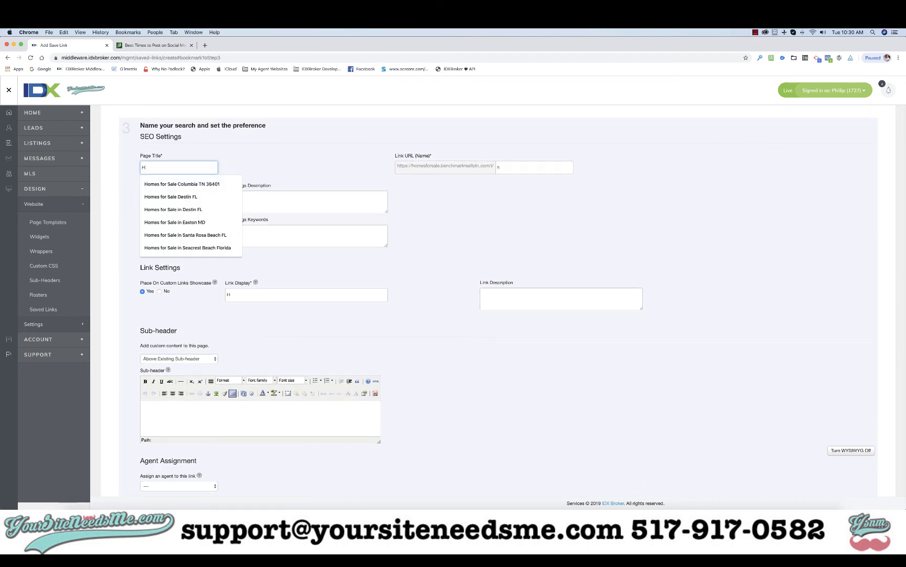
{"action": "type", "text": "omes for Sale in Brentwood TN"}
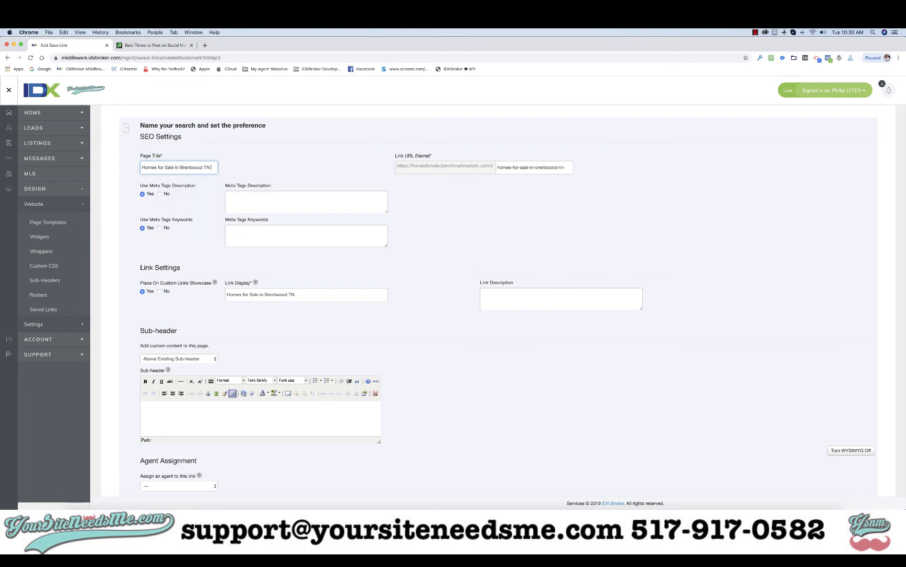
{"action": "type", "text": " With"}
{"action": "key", "text": "BackSpace"}
{"action": "key", "text": "BackSpace"}
{"action": "key", "text": "BackSpace"}
{"action": "key", "text": "BackSpace"}
{"action": "type", "text": "Price Red"}
{"action": "type", "text": "cution"}
{"action": "key", "text": "BackSpace"}
{"action": "key", "text": "BackSpace"}
{"action": "key", "text": "BackSpace"}
{"action": "key", "text": "BackSpace"}
{"action": "key", "text": "BackSpace"}
{"action": "key", "text": "BackSpace"}
{"action": "type", "text": "uctions"}
Copy the page title into the meta tags description and the meta tags keywords
{"action": "key", "text": "super+a"}
{"action": "key", "text": "super+c"}
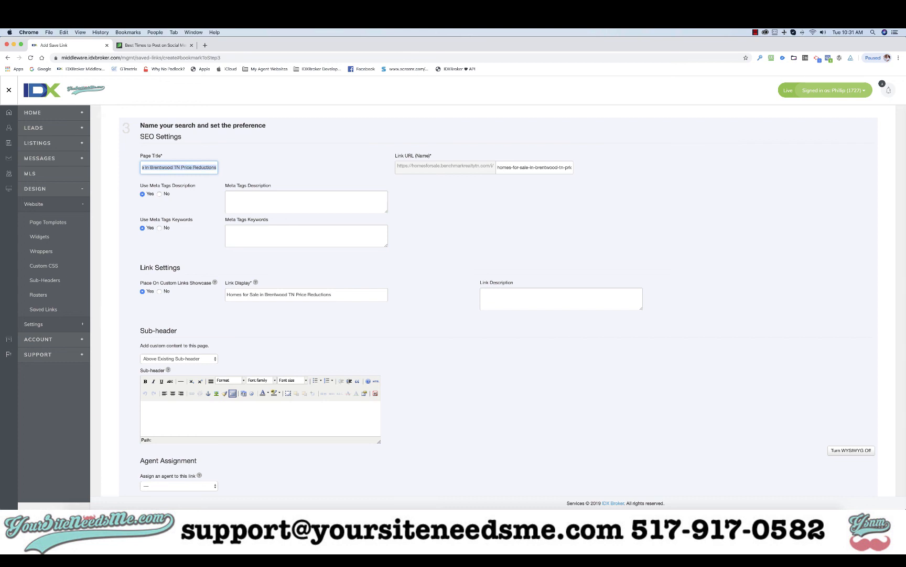
{"action": "left_click", "coordinate": [256, 203]}
{"action": "key", "text": "super+v"}
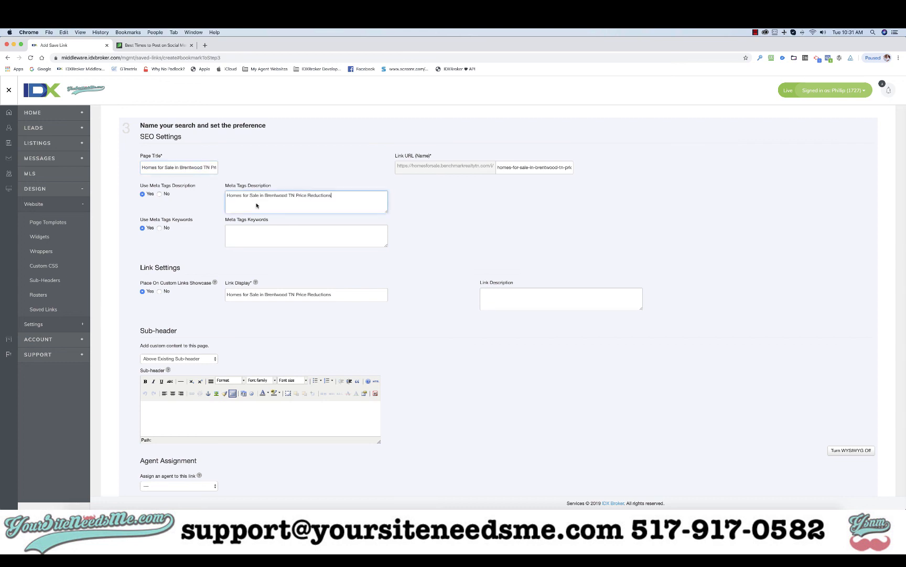
{"action": "left_click", "coordinate": [248, 230]}
{"action": "key", "text": "super+v"}
Fill the sub-header with the copied title, adding a dash so it reads "Homes for Sale in Brentwood TN - Price Reductions"
{"action": "left_click", "coordinate": [225, 411]}
{"action": "key", "text": "super+v"}
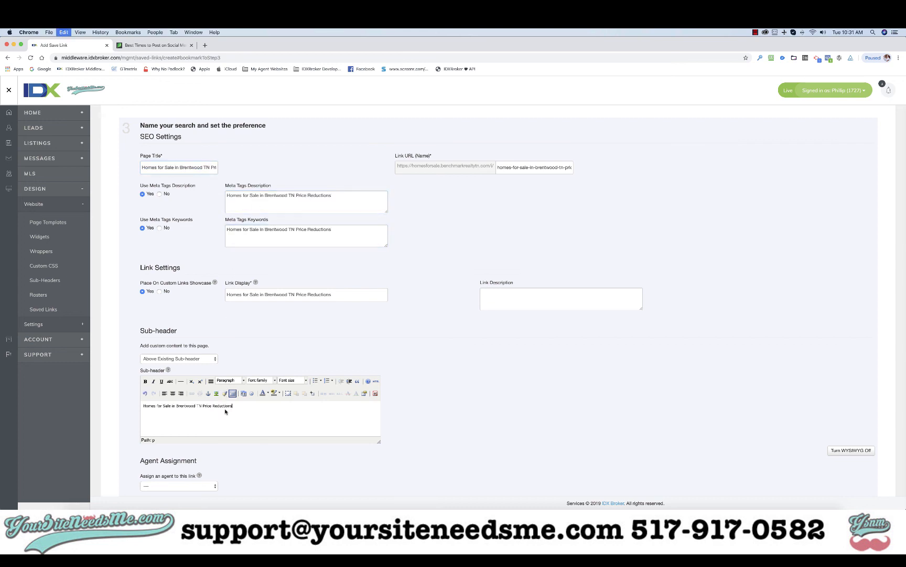
{"action": "left_click", "coordinate": [203, 407]}
{"action": "type", "text": "-"}
Center the sub-header text and format it as Heading 1
{"action": "left_click_drag", "start_coordinate": [238, 407], "coordinate": [134, 404]}
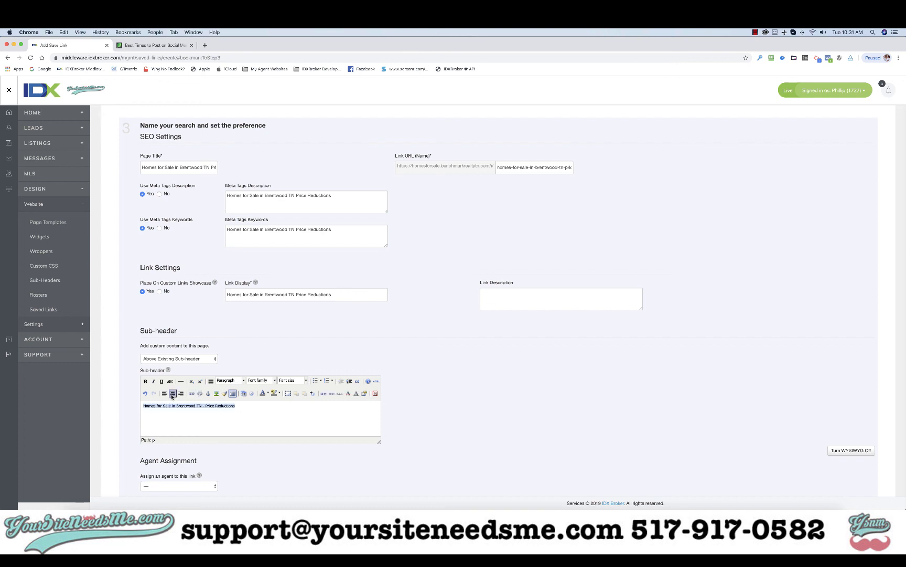
{"action": "scroll", "coordinate": [170, 396], "scroll_direction": "up", "scroll_amount": 6}
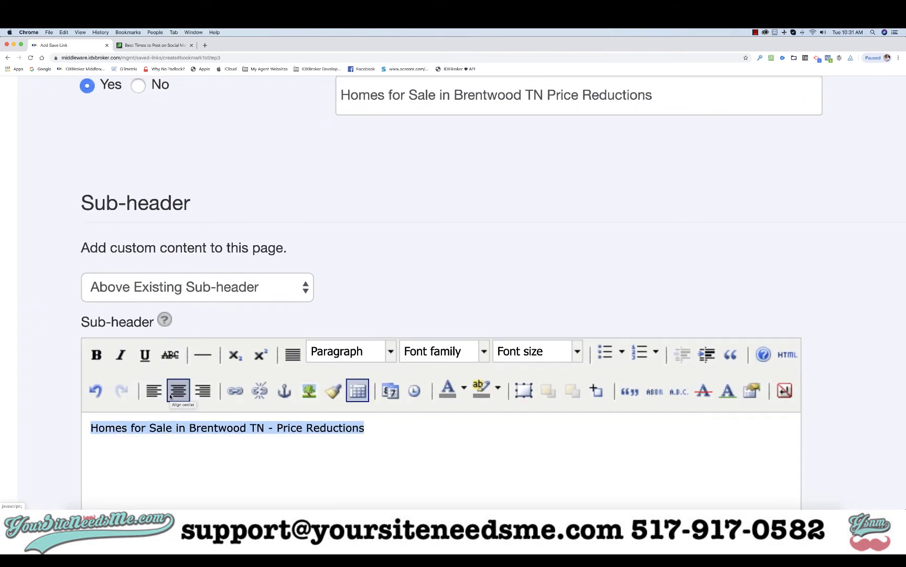
{"action": "scroll", "coordinate": [177, 392], "scroll_direction": "down", "scroll_amount": 1}
{"action": "scroll", "coordinate": [176, 392], "scroll_direction": "down", "scroll_amount": 1}
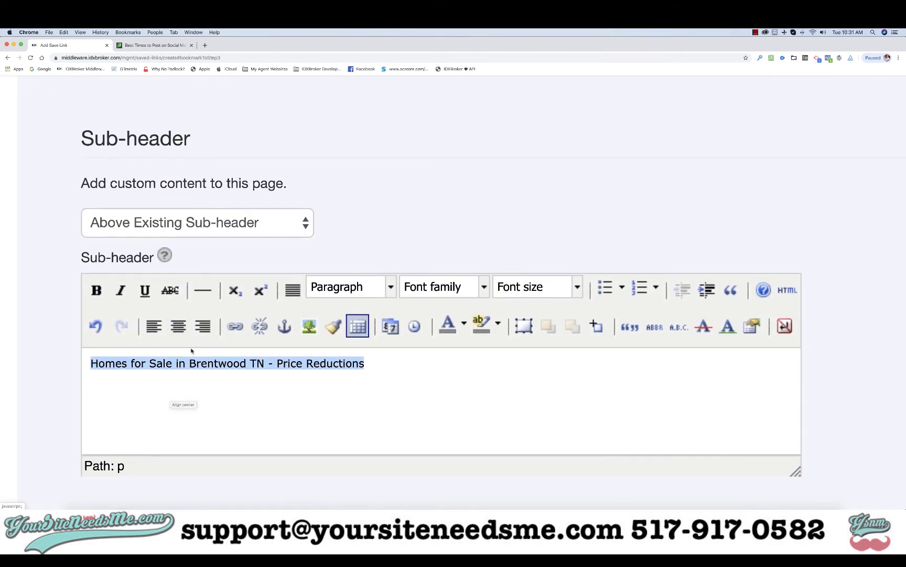
{"action": "left_click", "coordinate": [180, 327]}
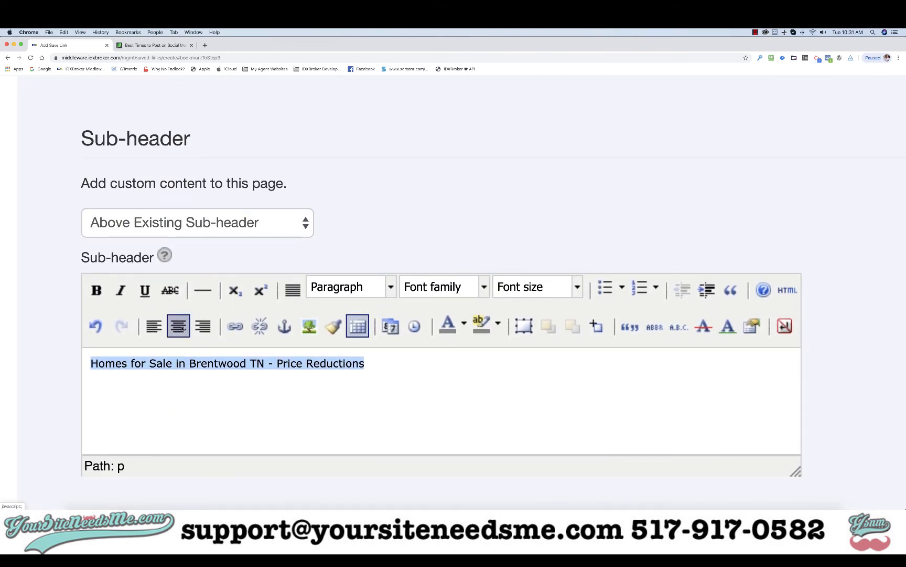
{"action": "left_click", "coordinate": [391, 288]}
{"action": "left_click", "coordinate": [360, 419]}
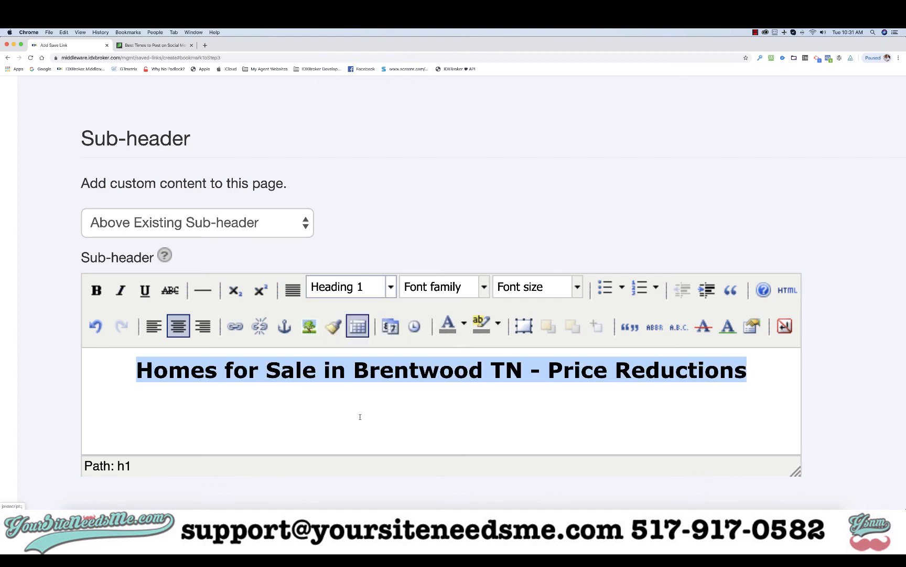
Save the new link and return to managing the saved links
{"action": "scroll", "coordinate": [468, 299], "scroll_direction": "down", "scroll_amount": 5}
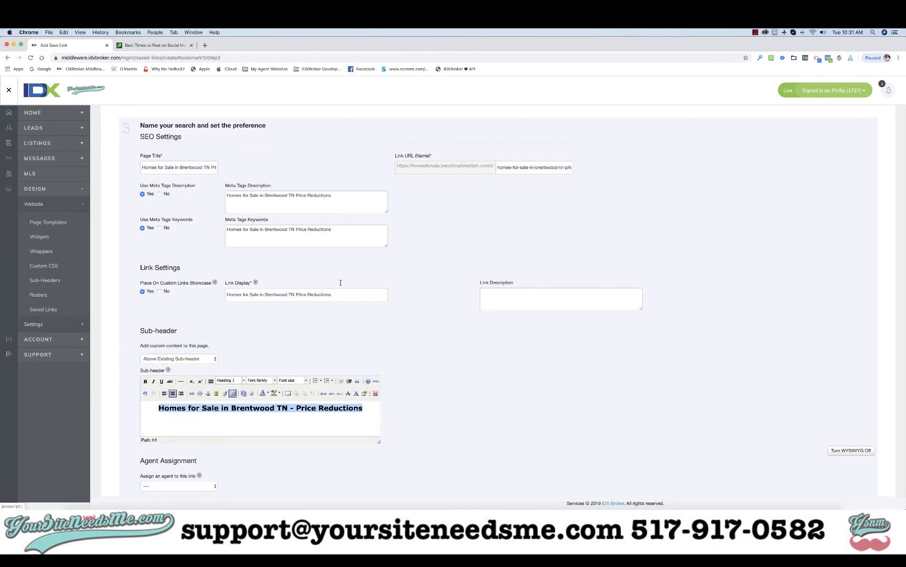
{"action": "scroll", "coordinate": [342, 310], "scroll_direction": "down", "scroll_amount": 3}
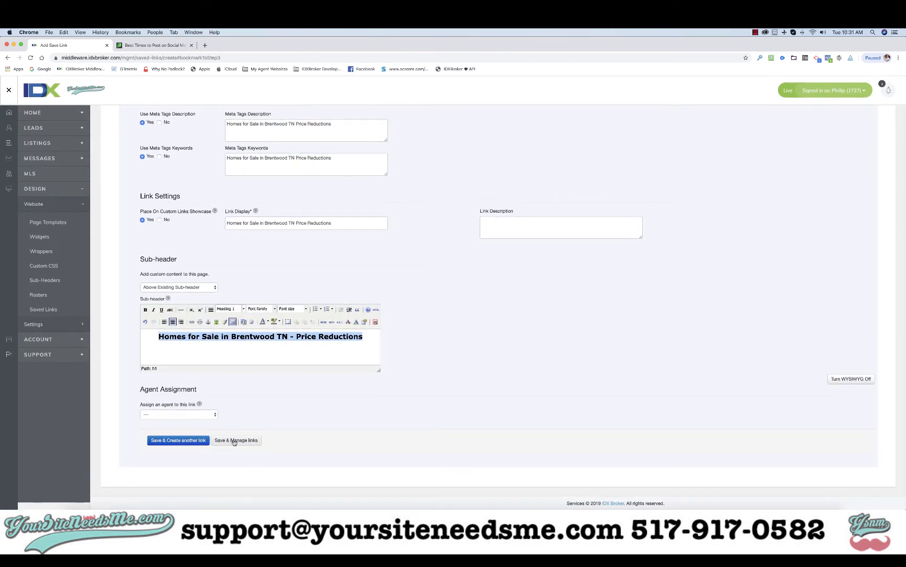
{"action": "left_click", "coordinate": [236, 440]}
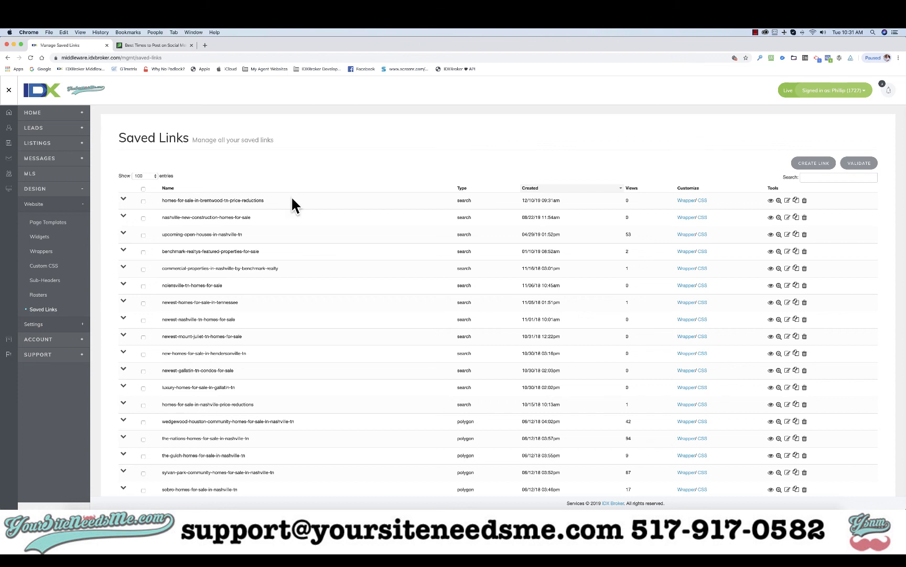
Open the homes-for-sale-in-brentwood-tn-price-reductions link for editing by hand
{"action": "left_click", "coordinate": [529, 190]}
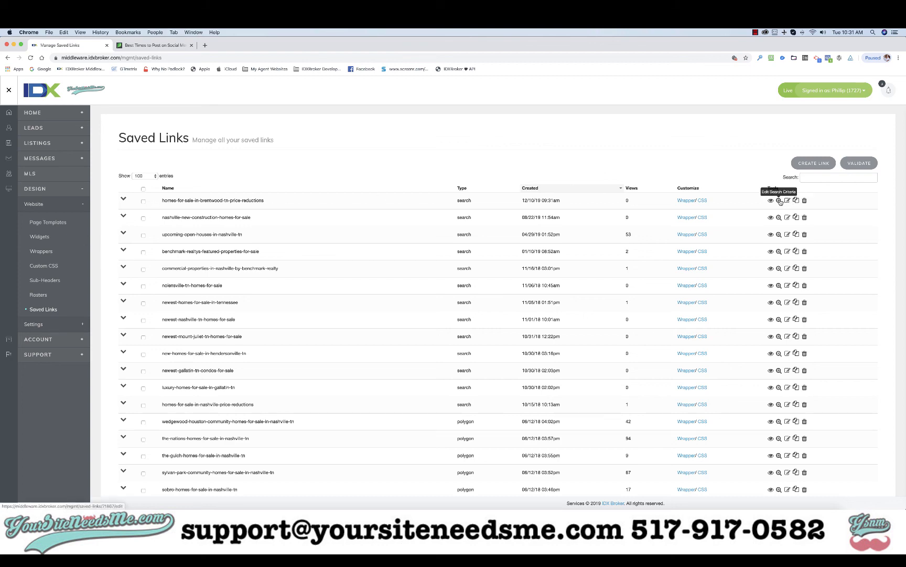
{"action": "scroll", "coordinate": [780, 201], "scroll_direction": "up", "scroll_amount": 5}
{"action": "scroll", "coordinate": [777, 204], "scroll_direction": "down", "scroll_amount": 4}
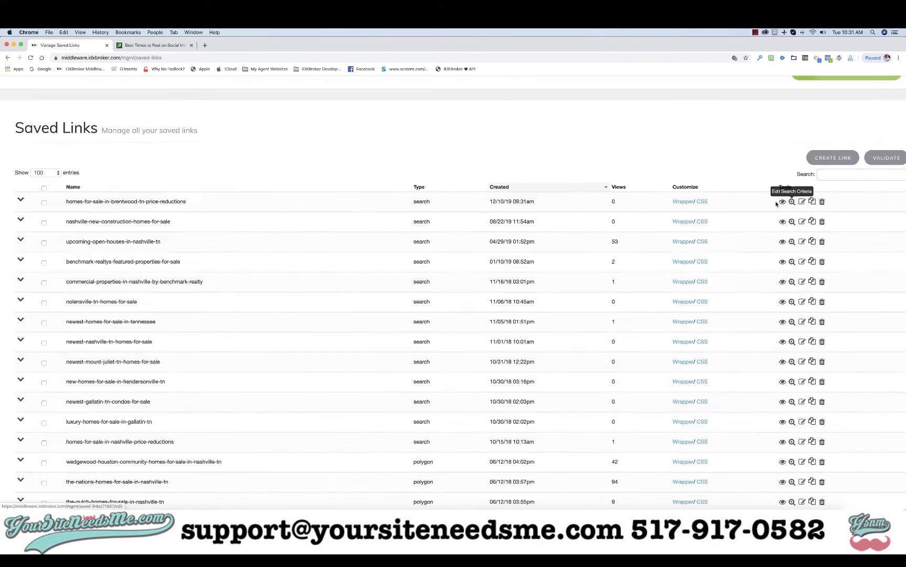
{"action": "left_click", "coordinate": [778, 203]}
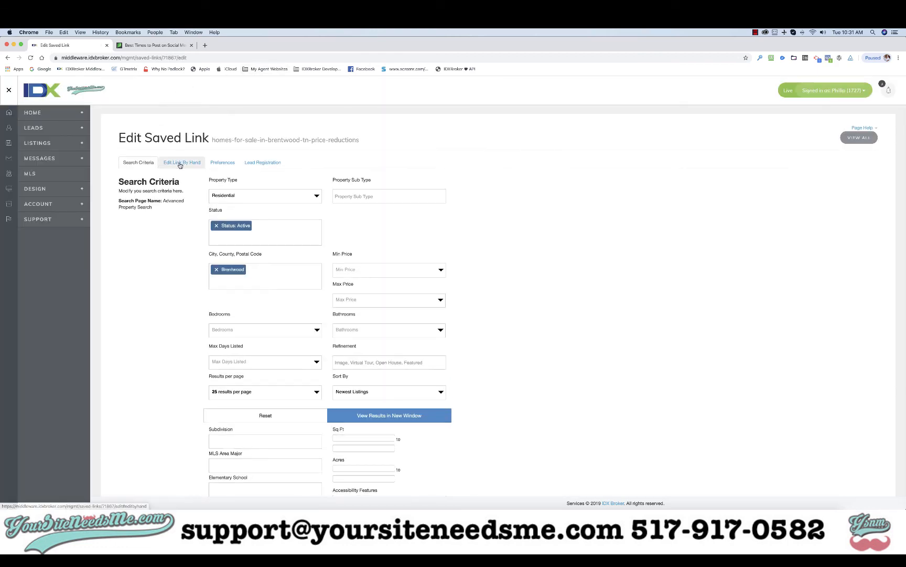
{"action": "scroll", "coordinate": [180, 165], "scroll_direction": "up", "scroll_amount": 5}
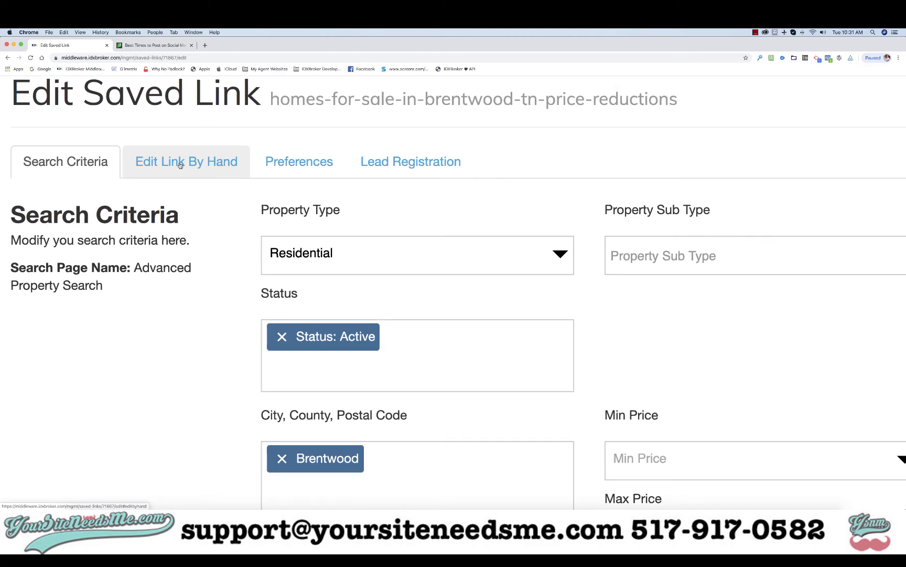
{"action": "scroll", "coordinate": [180, 165], "scroll_direction": "down", "scroll_amount": 5}
{"action": "left_click", "coordinate": [179, 164]}
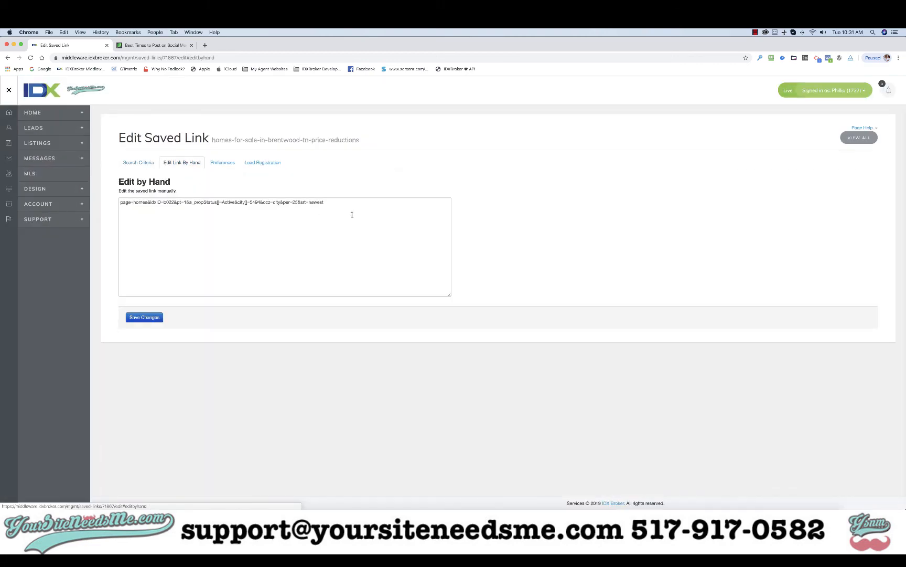
Append "&amin_priceReductionDate=30d" to the end of the link's query string and save the changes
{"action": "left_click", "coordinate": [366, 203]}
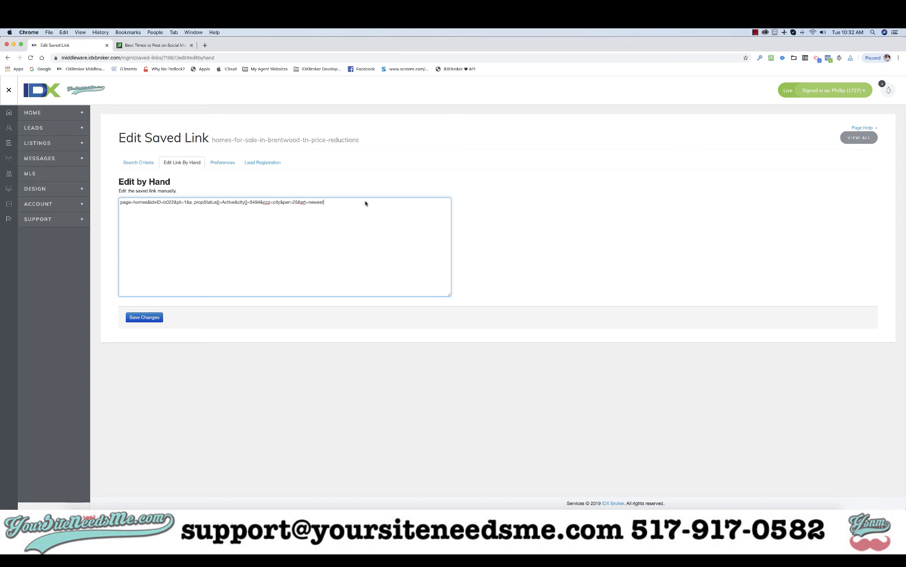
{"action": "scroll", "coordinate": [226, 198], "scroll_direction": "up", "scroll_amount": 5}
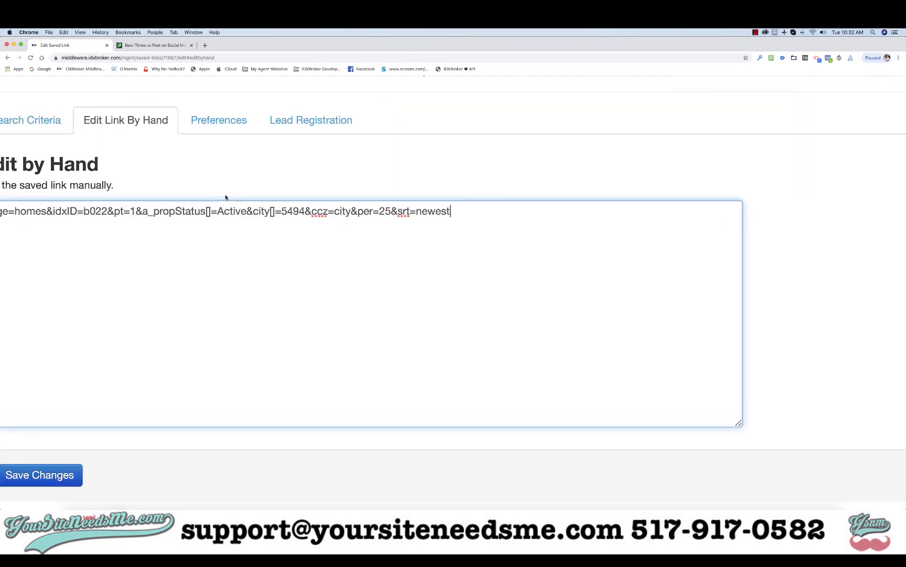
{"action": "scroll", "coordinate": [226, 197], "scroll_direction": "down", "scroll_amount": 3}
{"action": "scroll", "coordinate": [226, 197], "scroll_direction": "up", "scroll_amount": 3}
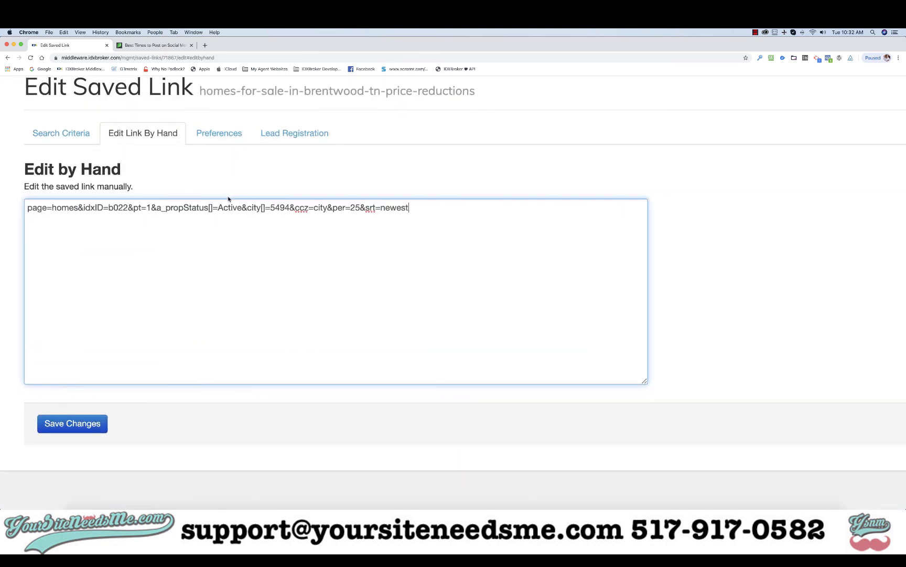
{"action": "type", "text": "&"}
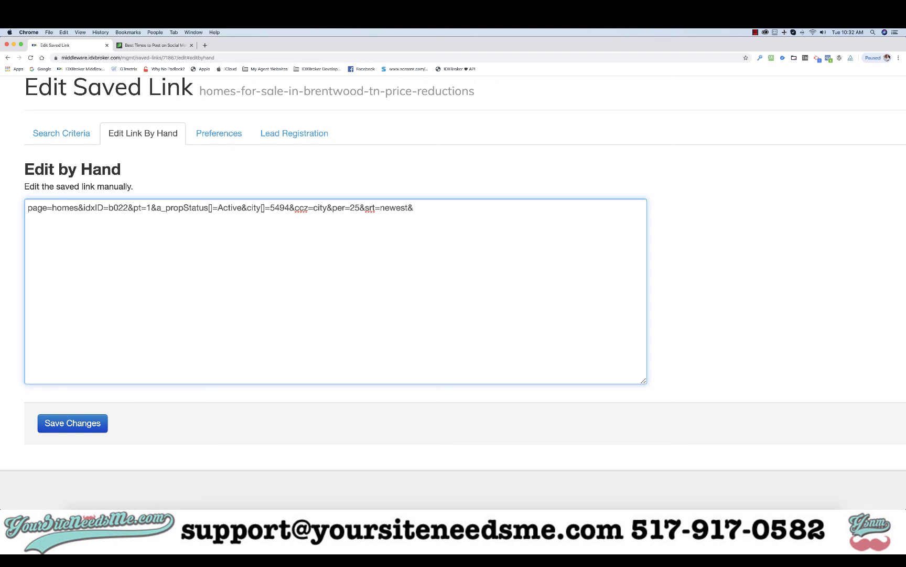
{"action": "type", "text": "amin_priceReductionDate="}
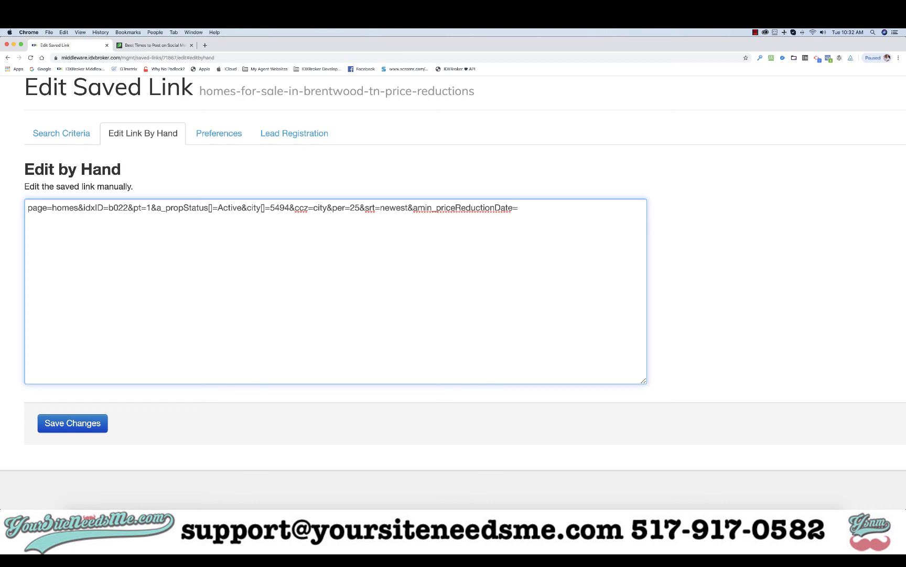
{"action": "type", "text": "30d"}
{"action": "left_click", "coordinate": [74, 423]}
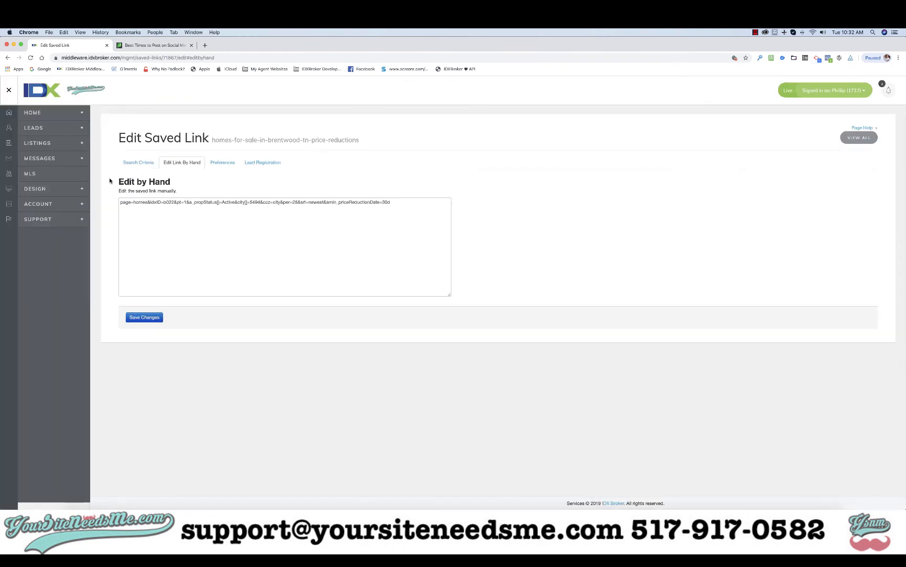
Open the website's Saved Links page in a new browser tab
{"action": "left_click", "coordinate": [34, 189]}
{"action": "left_click", "coordinate": [33, 203]}
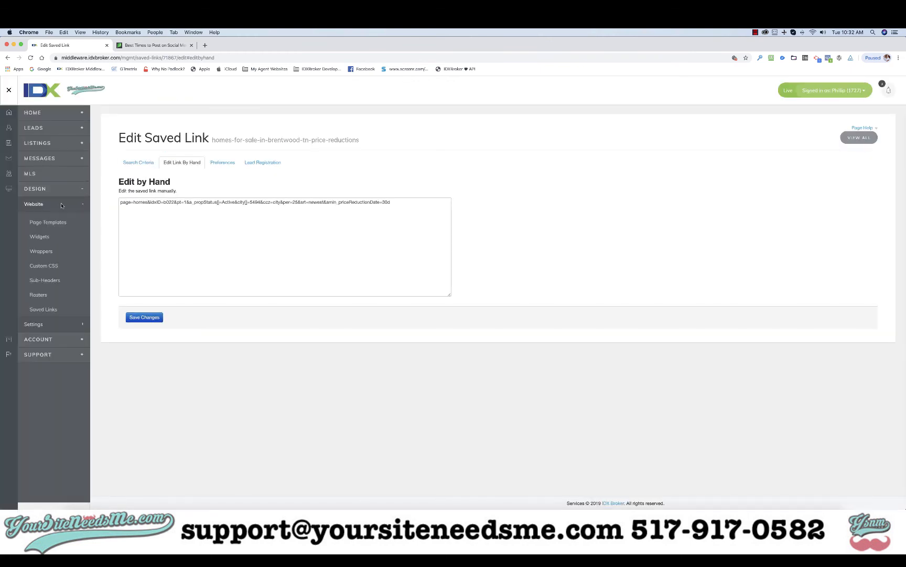
{"action": "right_click", "coordinate": [36, 310]}
{"action": "left_click", "coordinate": [63, 314]}
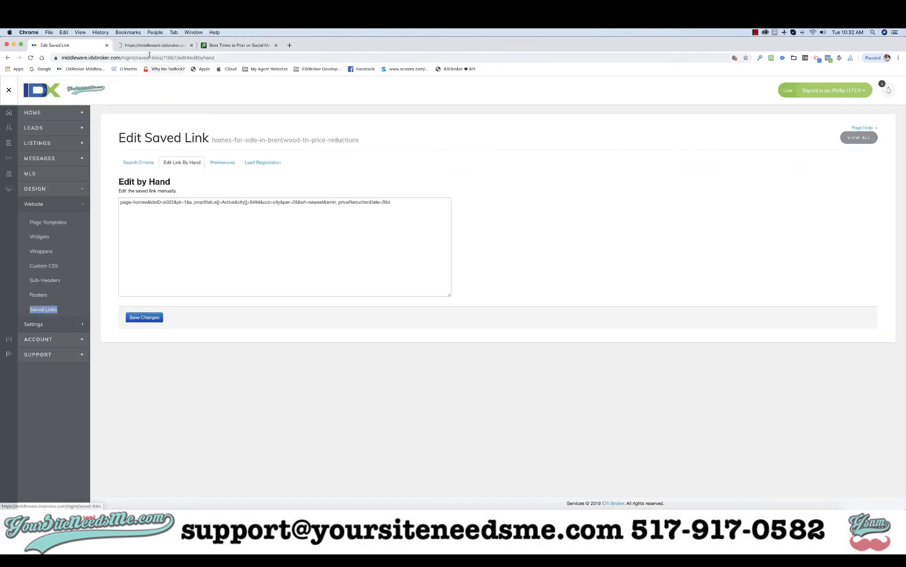
Preview the homes-for-sale-in-brentwood-tn-price-reductions link and look through its listing results page
{"action": "left_click", "coordinate": [152, 46]}
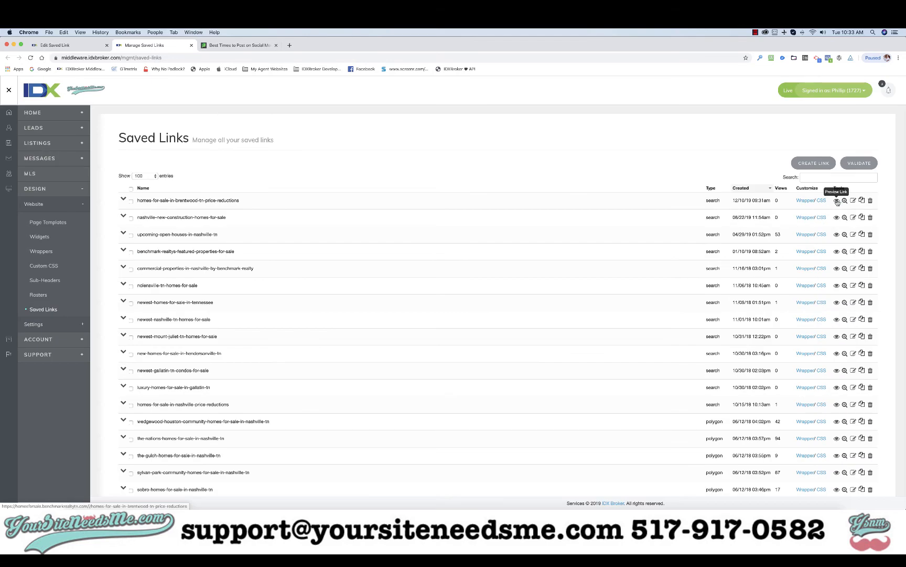
{"action": "left_click", "coordinate": [838, 201]}
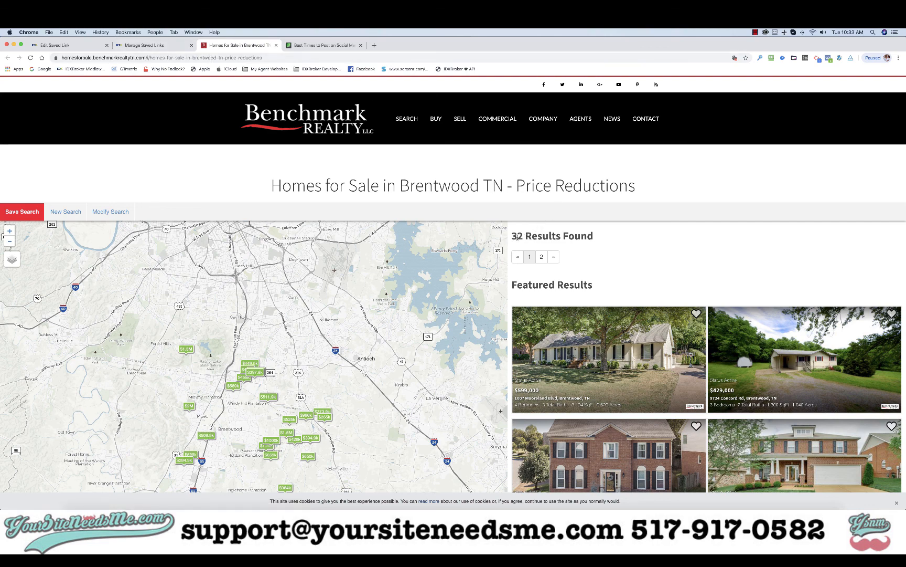
{"action": "scroll", "coordinate": [630, 266], "scroll_direction": "down", "scroll_amount": 5}
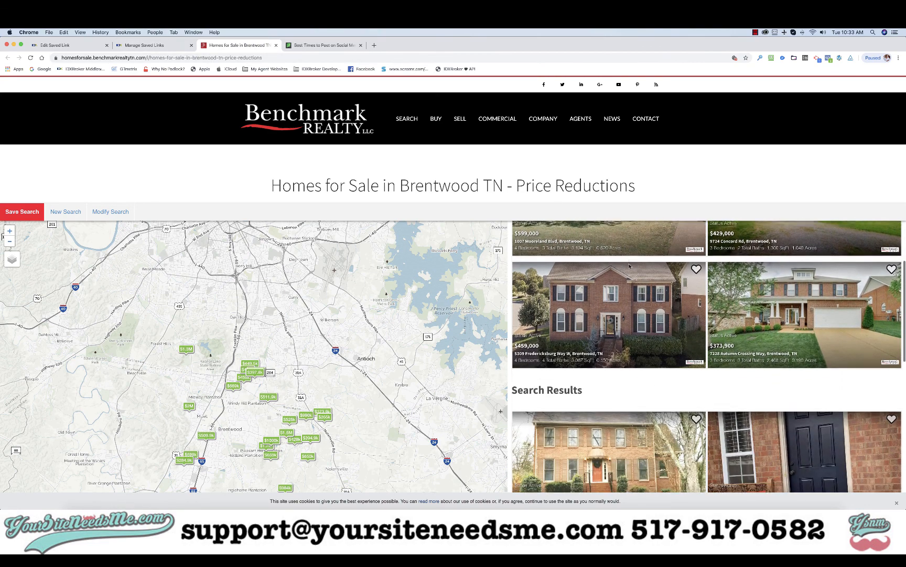
{"action": "scroll", "coordinate": [629, 266], "scroll_direction": "down", "scroll_amount": 10}
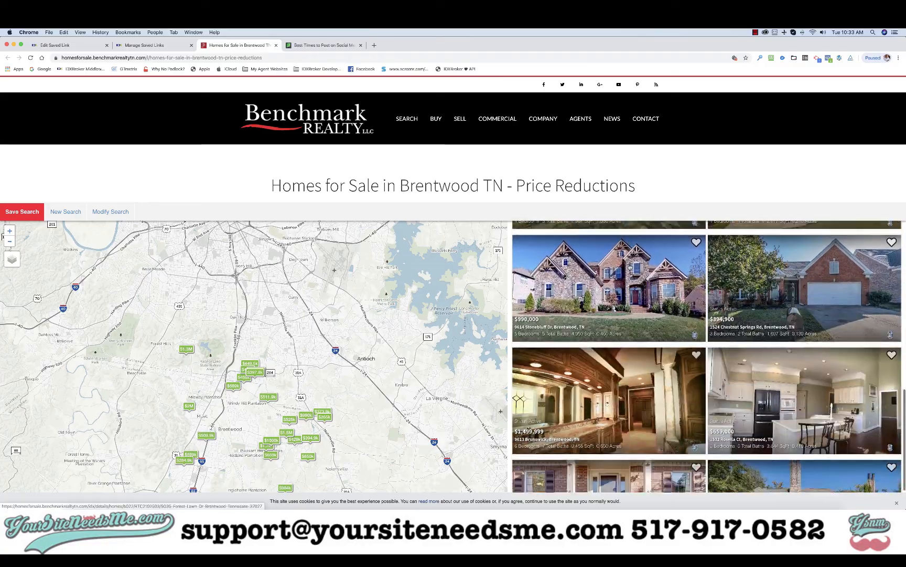
{"action": "scroll", "coordinate": [629, 266], "scroll_direction": "down", "scroll_amount": 10}
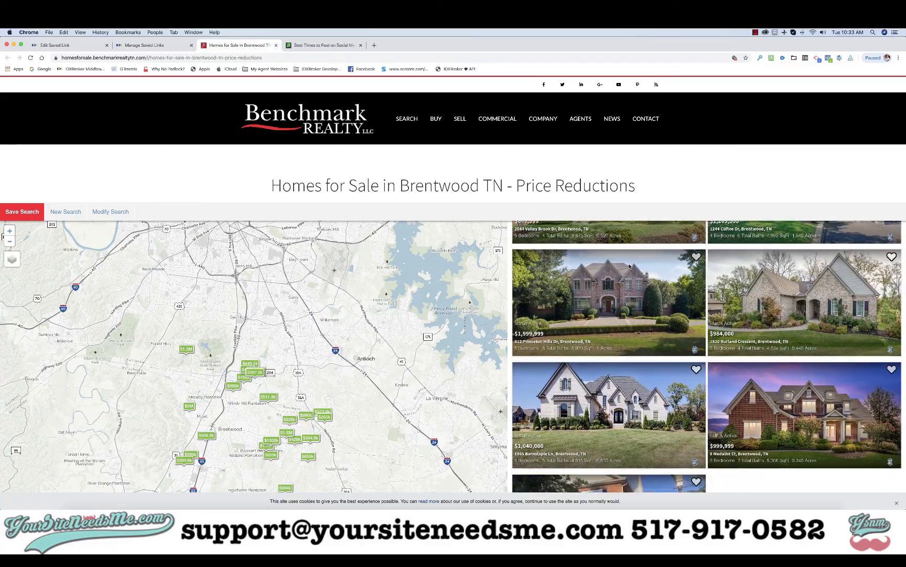
{"action": "scroll", "coordinate": [630, 267], "scroll_direction": "down", "scroll_amount": 3}
{"action": "scroll", "coordinate": [630, 266], "scroll_direction": "up", "scroll_amount": 10}
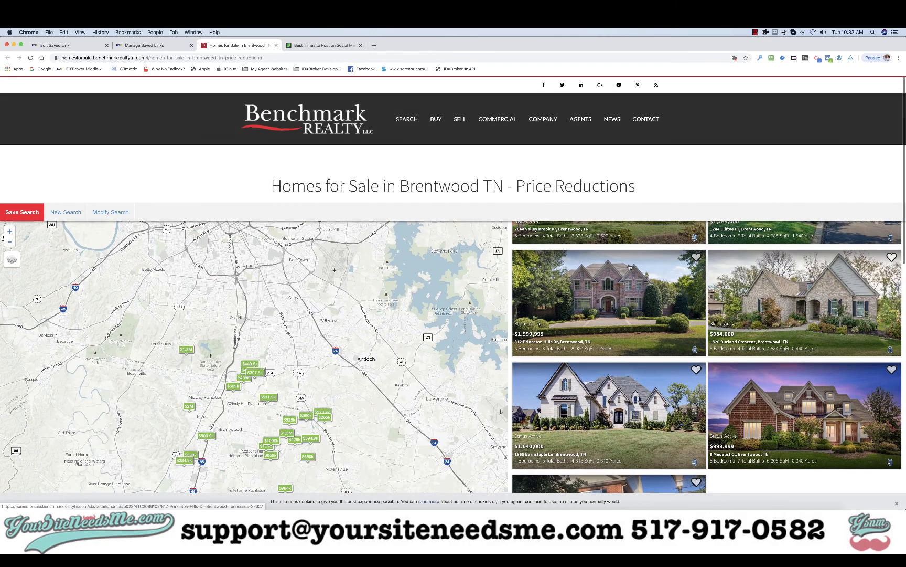
{"action": "scroll", "coordinate": [630, 266], "scroll_direction": "up", "scroll_amount": 10}
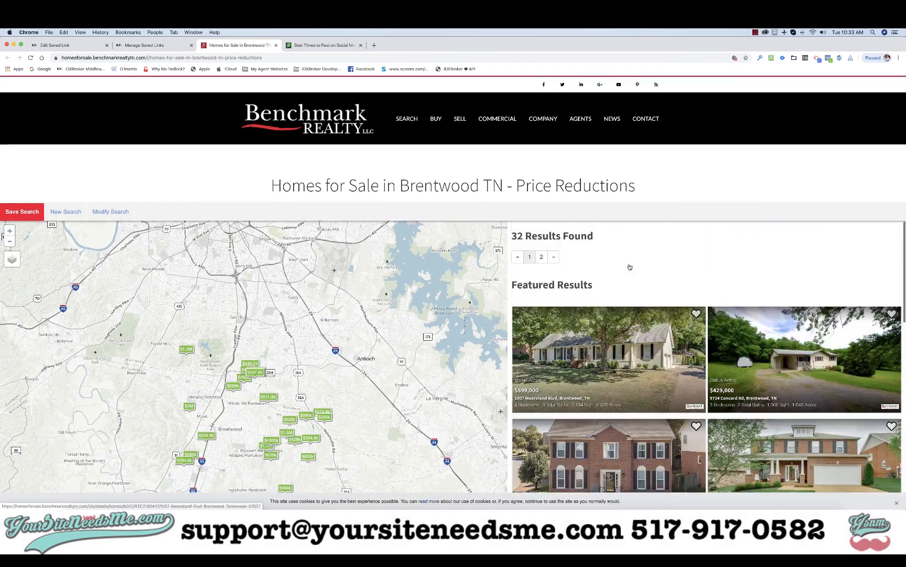
Return to the Brentwood price reductions link being edited and open the sub-header section of its preferences
{"action": "left_click", "coordinate": [152, 47]}
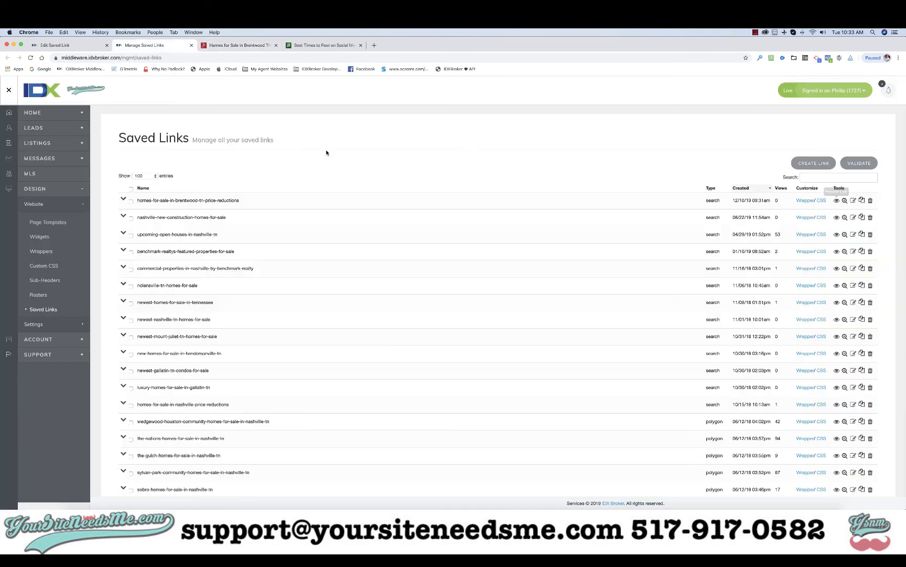
{"action": "left_click", "coordinate": [79, 46]}
{"action": "left_click", "coordinate": [223, 162]}
{"action": "scroll", "coordinate": [289, 330], "scroll_direction": "down", "scroll_amount": 6}
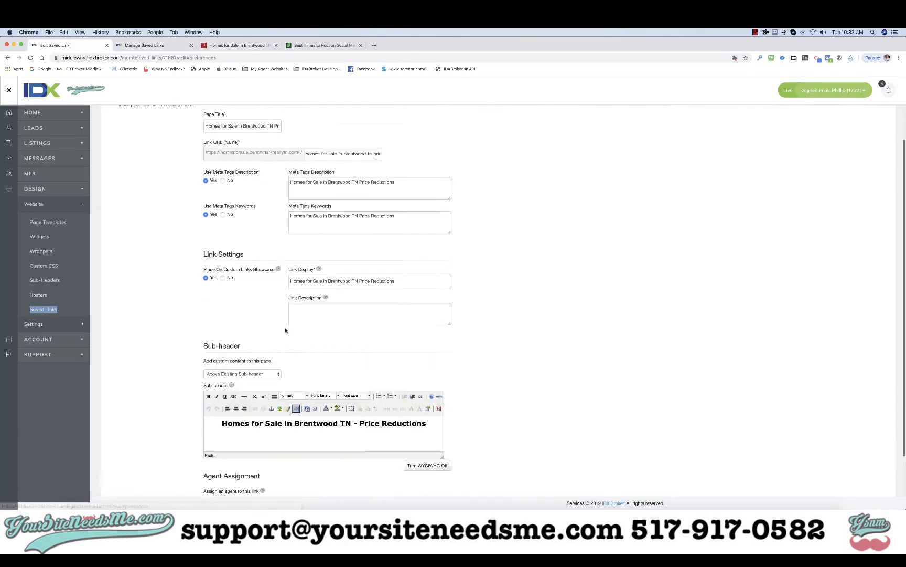
Move "Price Reductions" from the end to the start of the sub-header heading and insert "Brentwood TN" before it
{"action": "left_click_drag", "start_coordinate": [360, 352], "coordinate": [428, 355]}
{"action": "key", "text": "super+c"}
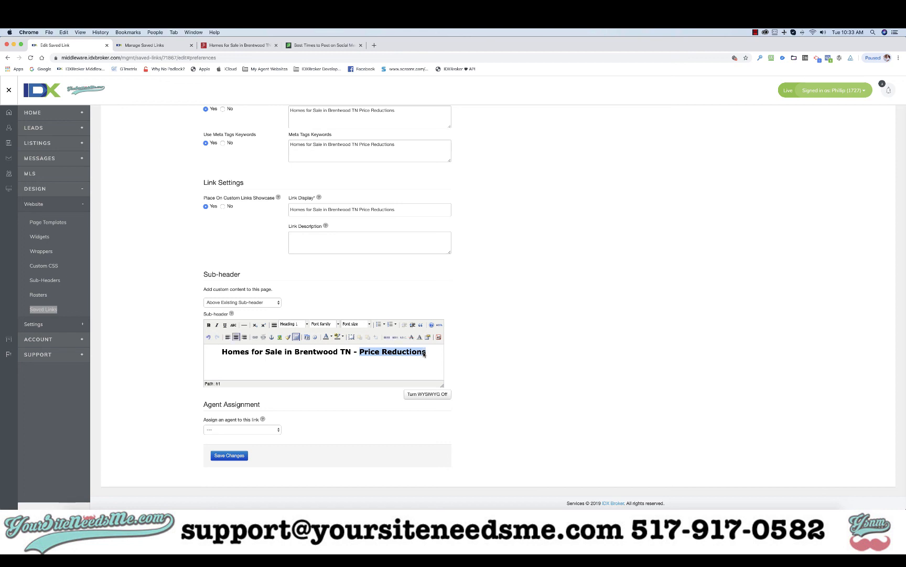
{"action": "key", "text": "BackSpace"}
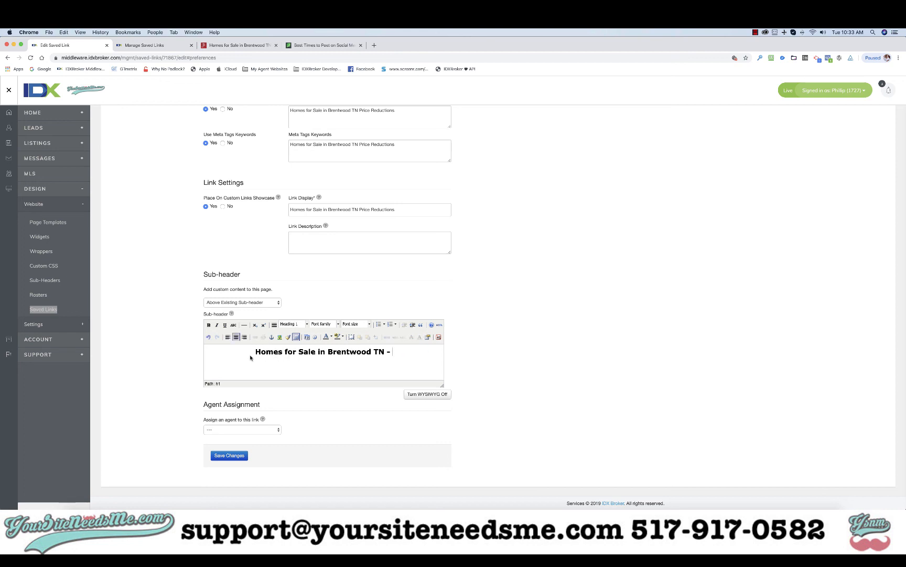
{"action": "key", "text": "super+v"}
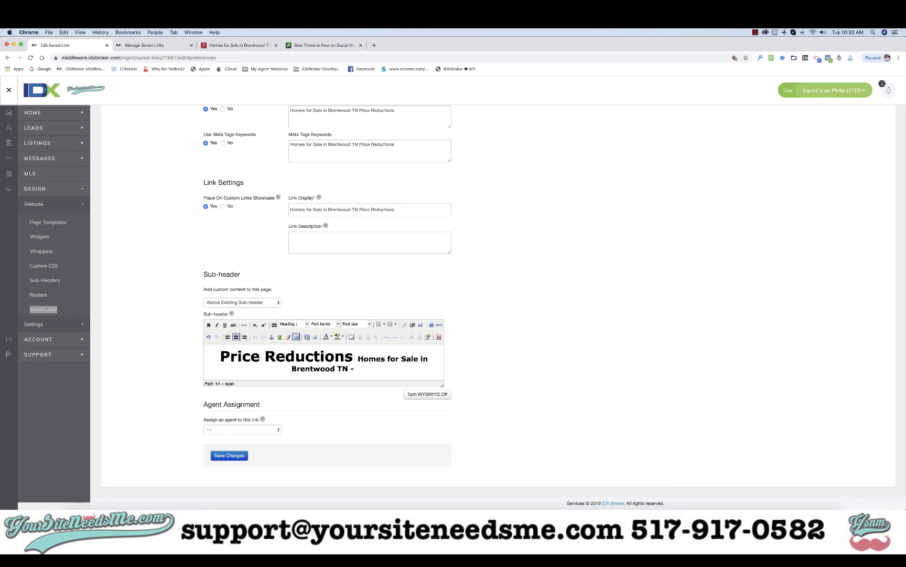
{"action": "type", "text": "Brentwood TN"}
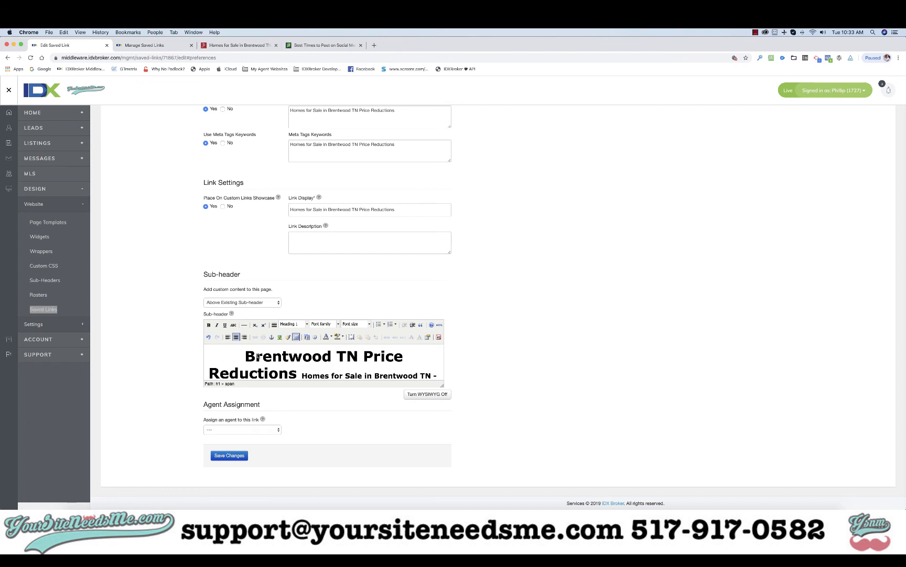
Delete the leftover "Homes for Sale in Brentwood TN -" from the sub-header and begin the heading with "Homes for sale in"
{"action": "scroll", "coordinate": [340, 357], "scroll_direction": "down", "scroll_amount": 1}
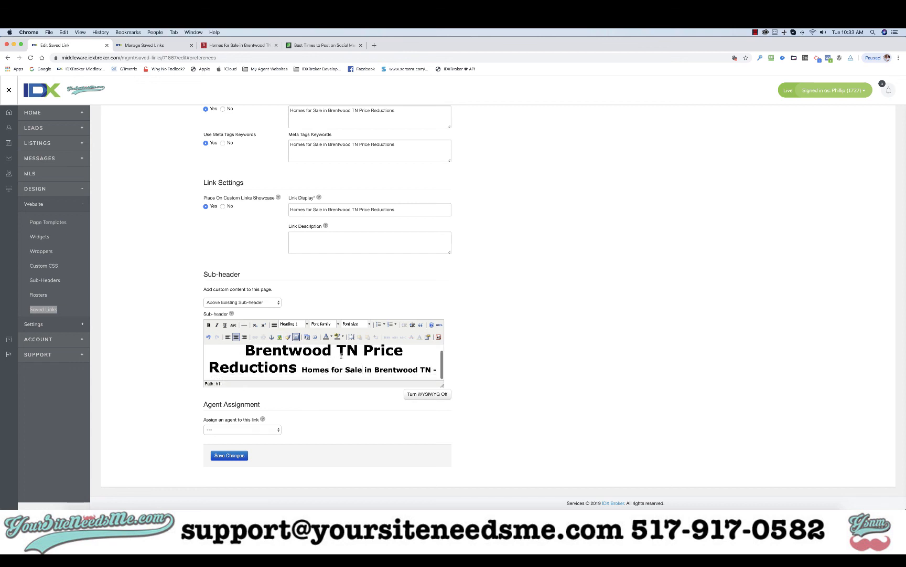
{"action": "left_click", "coordinate": [302, 370]}
{"action": "key", "text": "super+shift+Right"}
{"action": "key", "text": "BackSpace"}
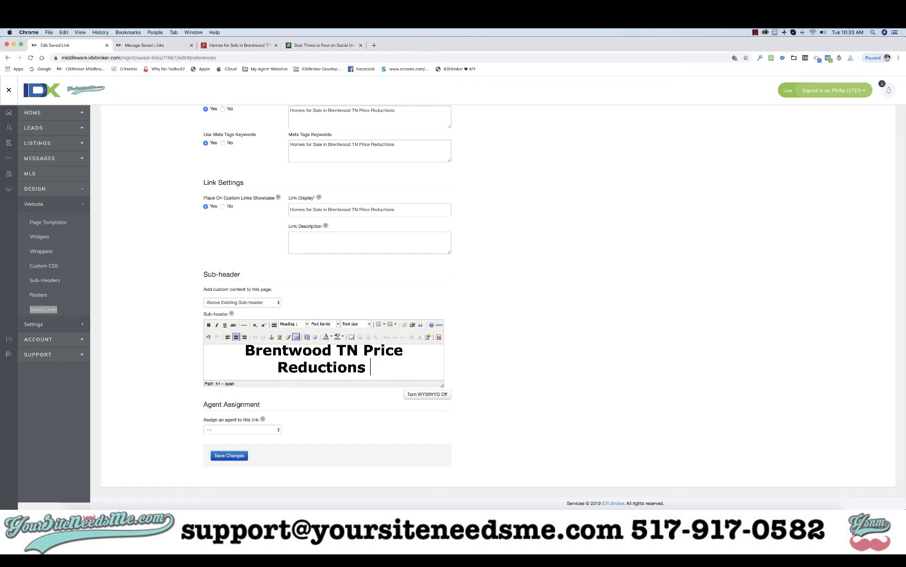
{"action": "key", "text": "Up"}
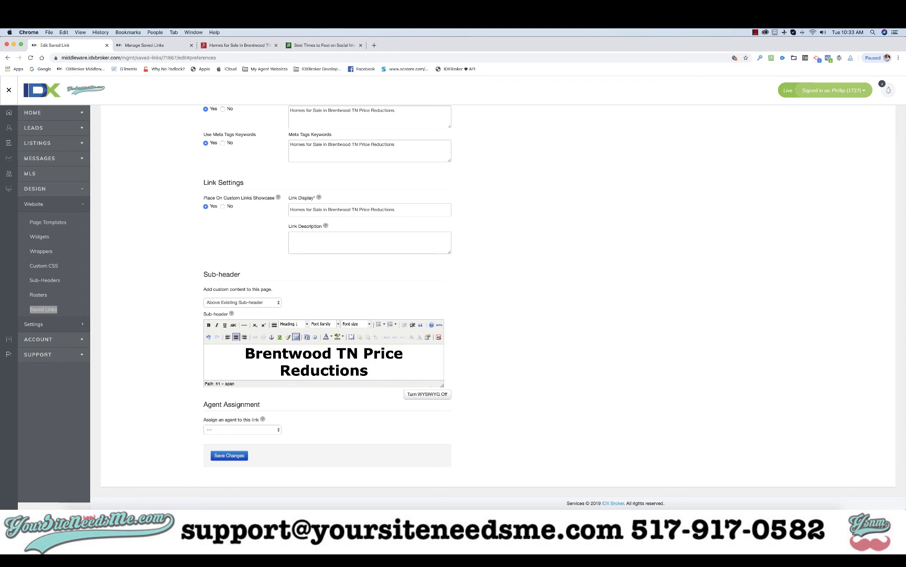
{"action": "type", "text": "Homes for sale i"}
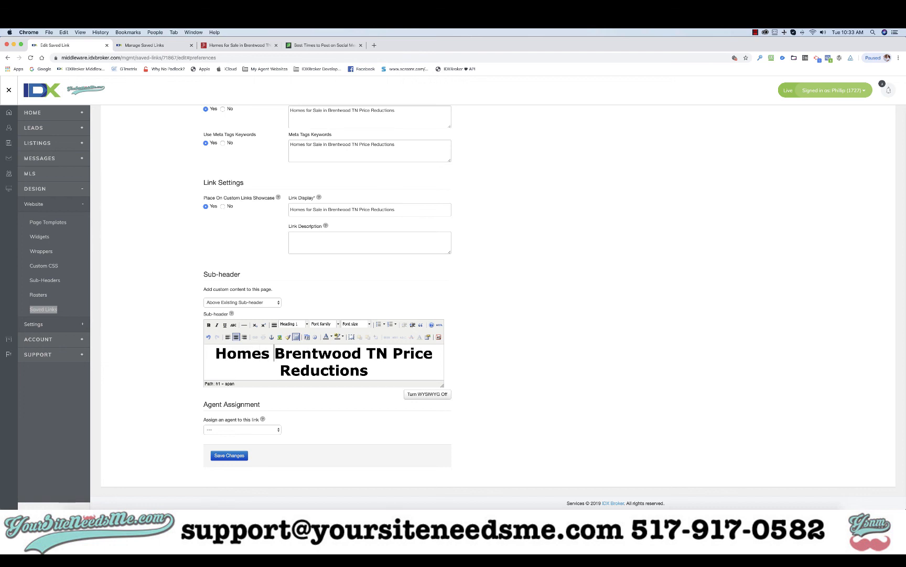
{"action": "type", "text": "n"}
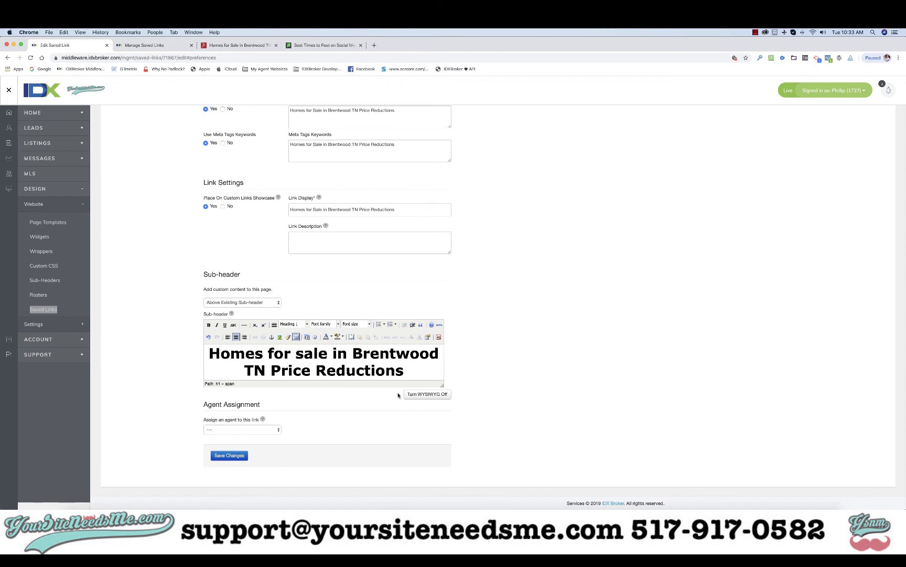
Insert "with" before "Price Reductions" in the sub-header and add "in the last 30 days" at its end
{"action": "left_click", "coordinate": [273, 371]}
{"action": "type", "text": "with Price"}
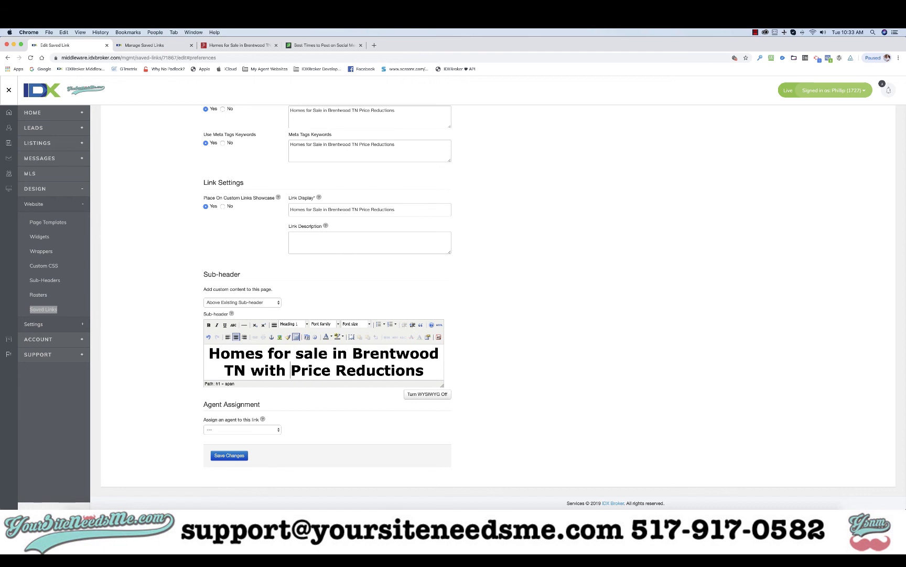
{"action": "type", "text": " Reductions in the last"}
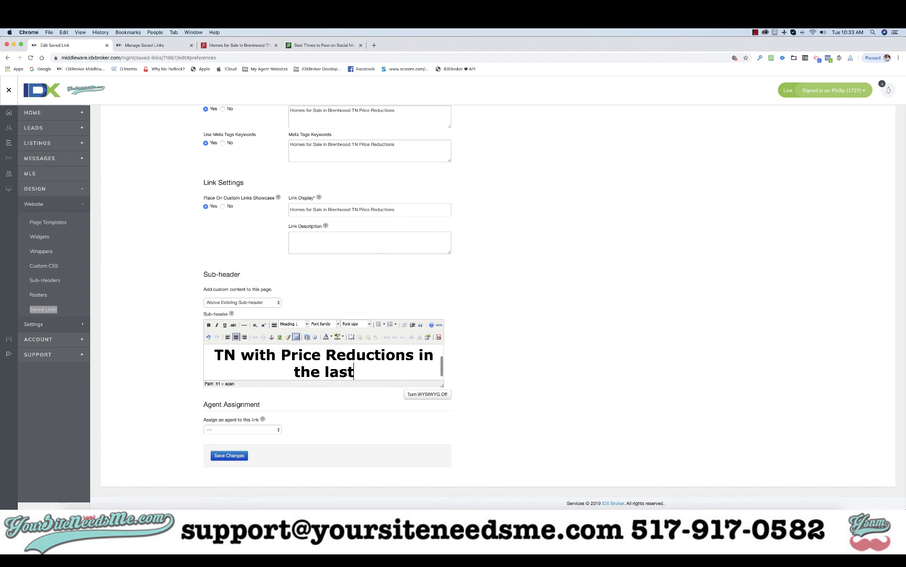
{"action": "type", "text": " 30 days"}
Remove the span carrying the font-size style from the sub-header's HTML source, update it and save the preferences
{"action": "key", "text": "super+a"}
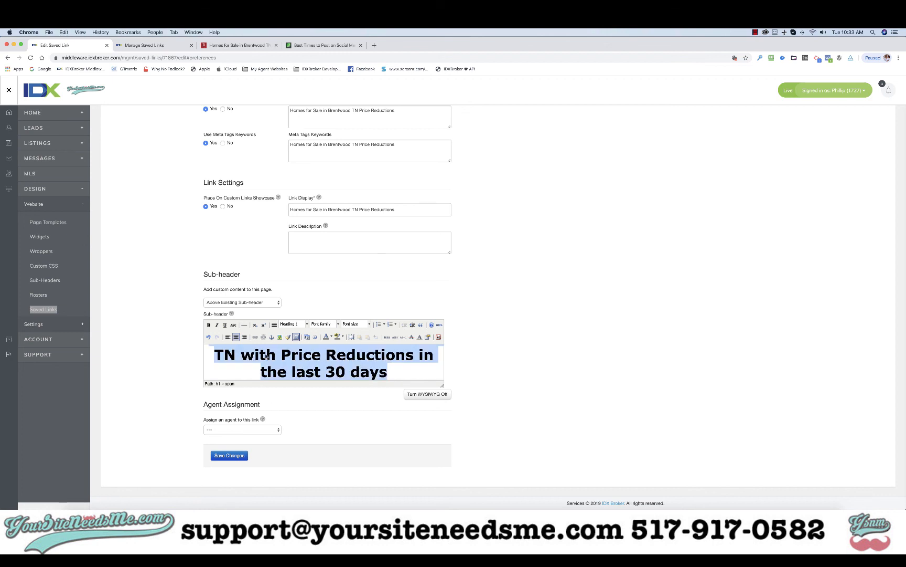
{"action": "left_click", "coordinate": [437, 324]}
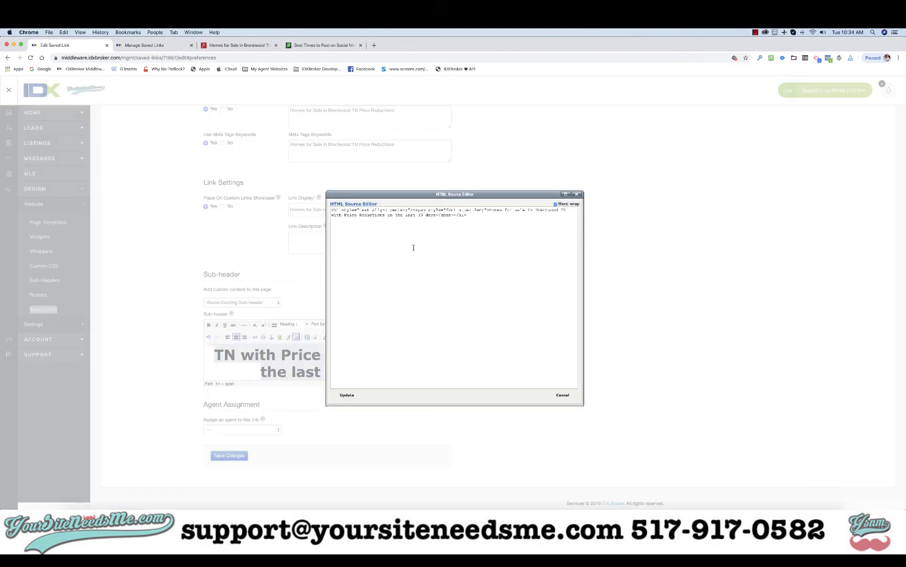
{"action": "left_click", "coordinate": [489, 210]}
{"action": "key", "text": "BackSpace"}
{"action": "key", "text": "BackSpace"}
{"action": "key", "text": "BackSpace"}
{"action": "key", "text": "BackSpace"}
{"action": "key", "text": "BackSpace"}
{"action": "key", "text": "BackSpace"}
{"action": "key", "text": "BackSpace"}
{"action": "key", "text": "BackSpace"}
{"action": "key", "text": "BackSpace"}
{"action": "key", "text": "BackSpace"}
{"action": "key", "text": "BackSpace"}
{"action": "key", "text": "BackSpace"}
{"action": "key", "text": "BackSpace"}
{"action": "key", "text": "BackSpace"}
{"action": "key", "text": "BackSpace"}
{"action": "key", "text": "BackSpace"}
{"action": "key", "text": "BackSpace"}
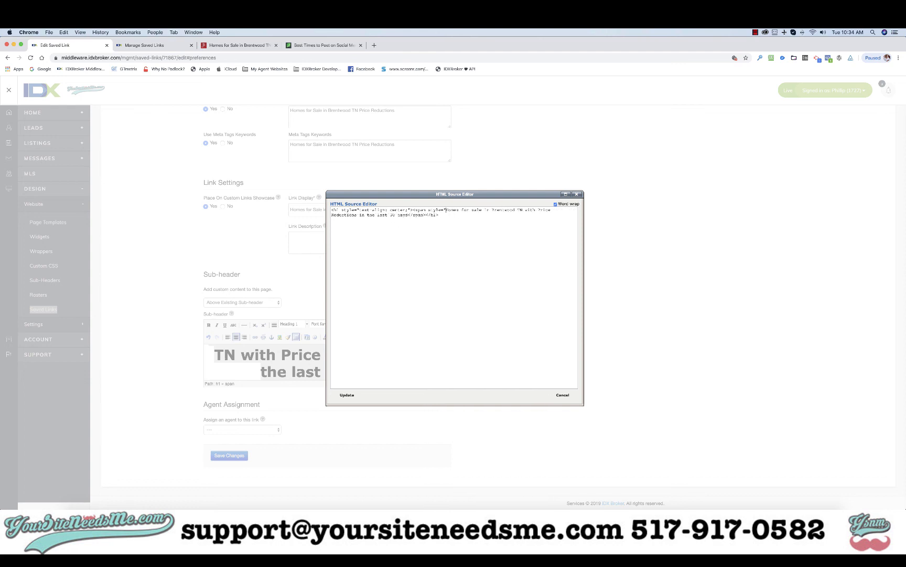
{"action": "key", "text": "BackSpace"}
{"action": "key", "text": "BackSpace"}
{"action": "key", "text": "BackSpace"}
{"action": "key", "text": "BackSpace"}
{"action": "key", "text": "BackSpace"}
{"action": "key", "text": "BackSpace"}
{"action": "key", "text": "BackSpace"}
{"action": "key", "text": "BackSpace"}
{"action": "key", "text": "BackSpace"}
{"action": "key", "text": "BackSpace"}
{"action": "key", "text": "BackSpace"}
{"action": "key", "text": "BackSpace"}
{"action": "key", "text": "BackSpace"}
{"action": "left_click", "coordinate": [368, 215]}
{"action": "key", "text": "BackSpace"}
{"action": "key", "text": "BackSpace"}
{"action": "key", "text": "BackSpace"}
{"action": "key", "text": "BackSpace"}
{"action": "key", "text": "BackSpace"}
{"action": "key", "text": "BackSpace"}
{"action": "key", "text": "BackSpace"}
{"action": "left_click", "coordinate": [348, 397]}
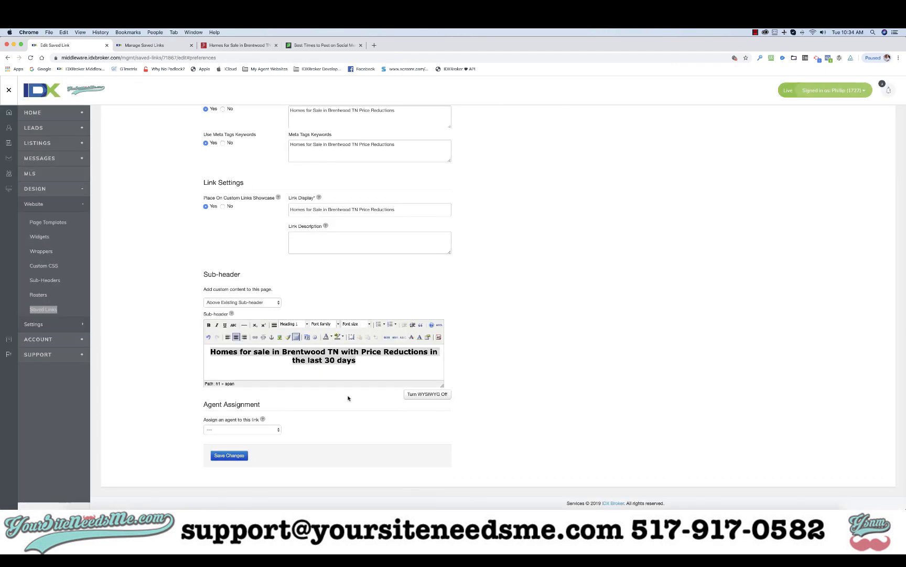
{"action": "left_click", "coordinate": [335, 350]}
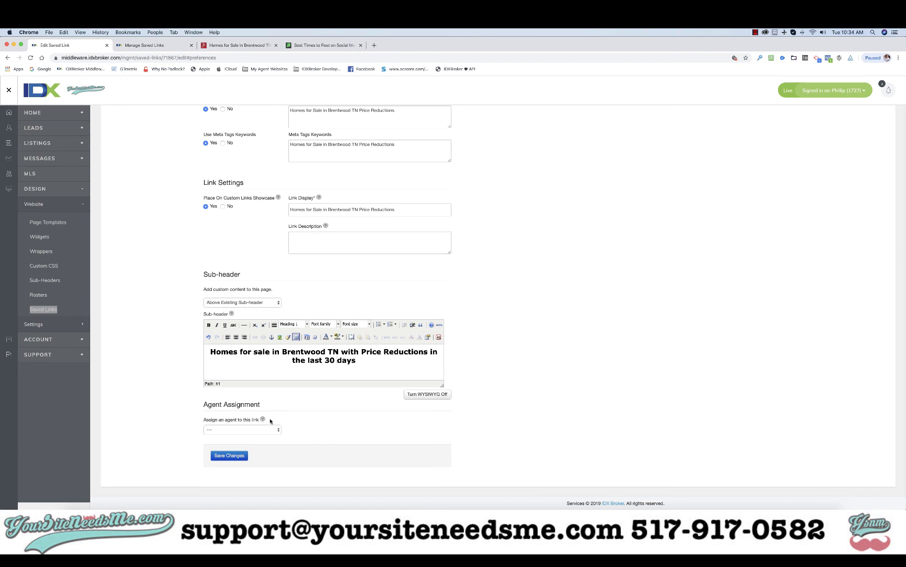
{"action": "left_click", "coordinate": [235, 456]}
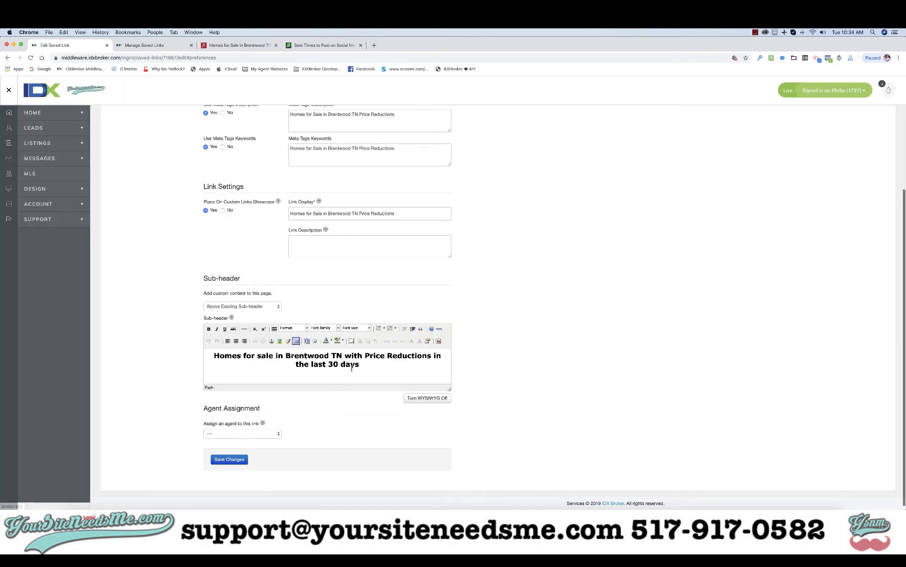
Copy the sub-header text "Homes for sale in Brentwood TN with Price Reductions in the last 30 days" into the link display, meta keywords and meta description
{"action": "left_click_drag", "start_coordinate": [362, 363], "coordinate": [210, 358]}
{"action": "key", "text": "super+c"}
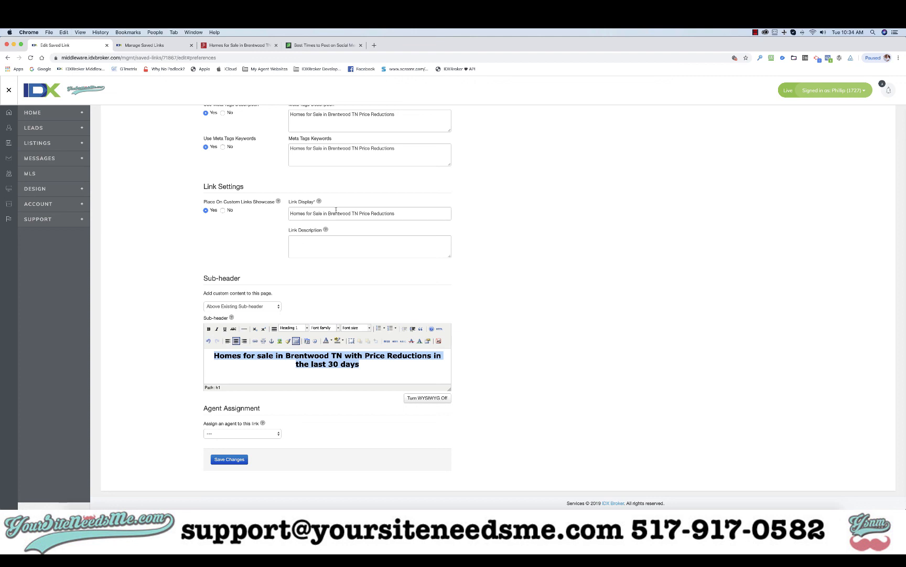
{"action": "triple_click", "coordinate": [336, 213]}
{"action": "key", "text": "super+v"}
{"action": "triple_click", "coordinate": [338, 148]}
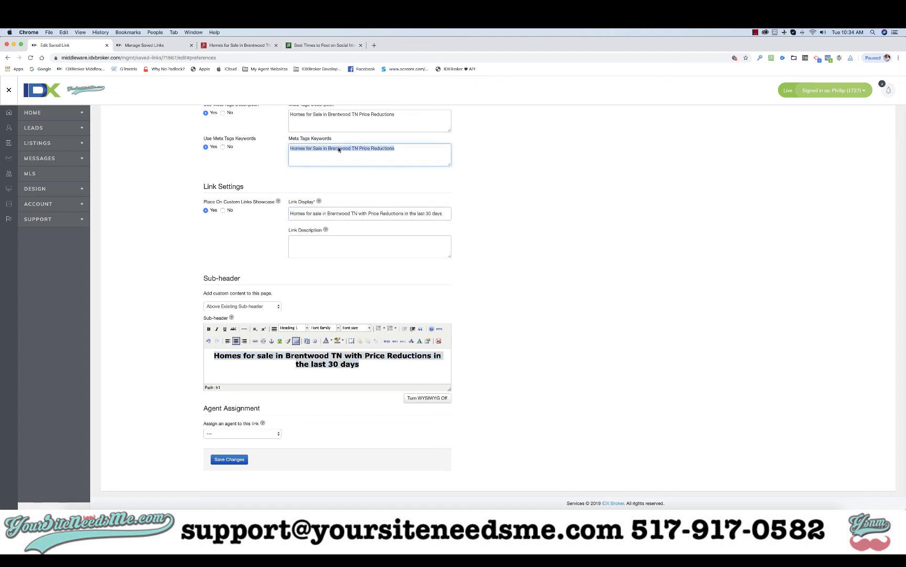
{"action": "key", "text": "super+v"}
{"action": "triple_click", "coordinate": [338, 114]}
{"action": "key", "text": "super+v"}
{"action": "scroll", "coordinate": [339, 116], "scroll_direction": "up", "scroll_amount": 4}
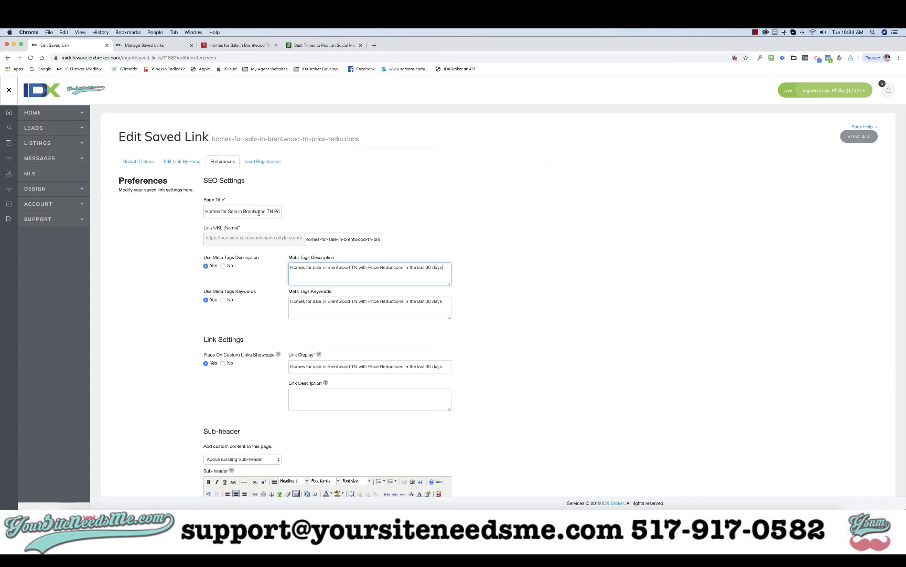
Save the link's preferences with the updated meta tags and link display text
{"action": "scroll", "coordinate": [466, 294], "scroll_direction": "down", "scroll_amount": 3}
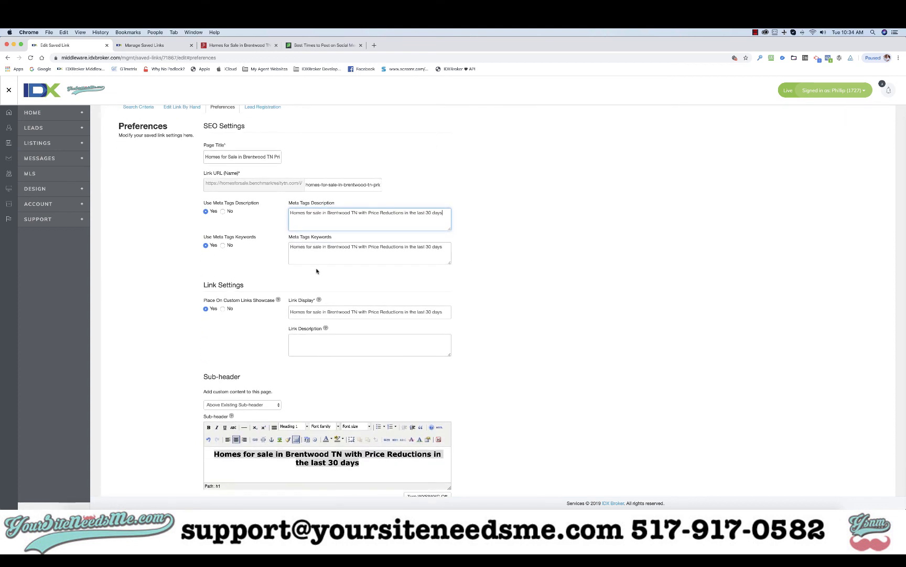
{"action": "scroll", "coordinate": [317, 271], "scroll_direction": "down", "scroll_amount": 5}
{"action": "left_click", "coordinate": [245, 370]}
{"action": "left_click", "coordinate": [280, 368]}
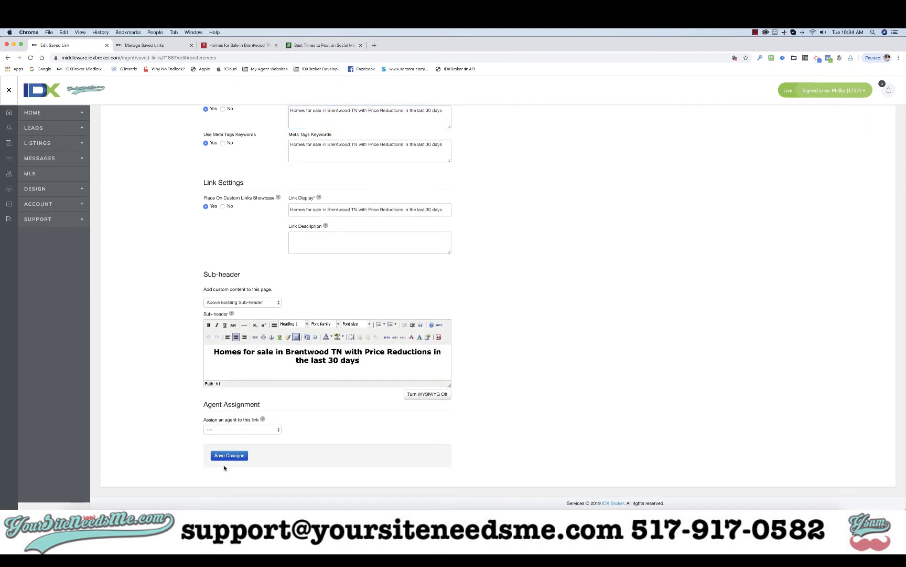
{"action": "left_click", "coordinate": [226, 455]}
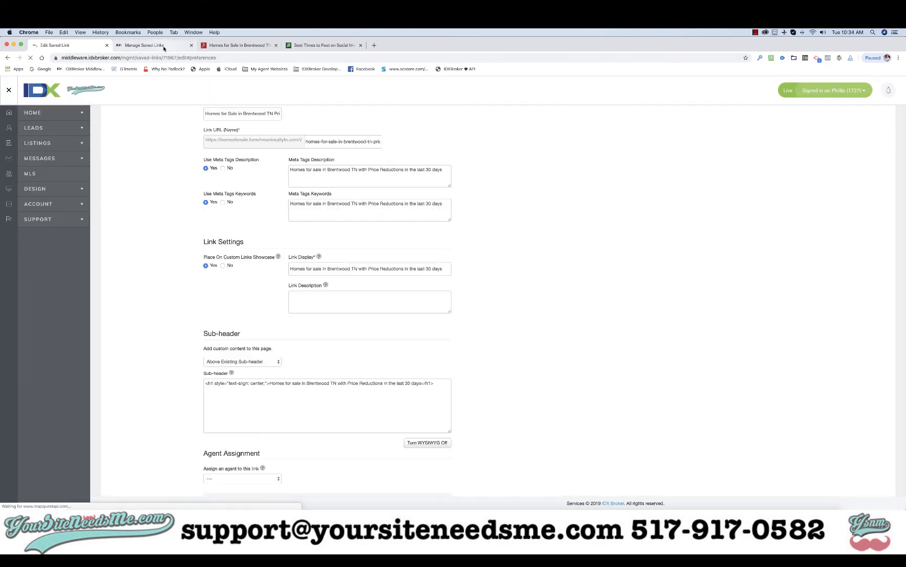
Go back to the website's Saved Links list and start creating a new saved link
{"action": "left_click", "coordinate": [73, 189]}
{"action": "left_click", "coordinate": [41, 204]}
{"action": "left_click", "coordinate": [48, 222]}
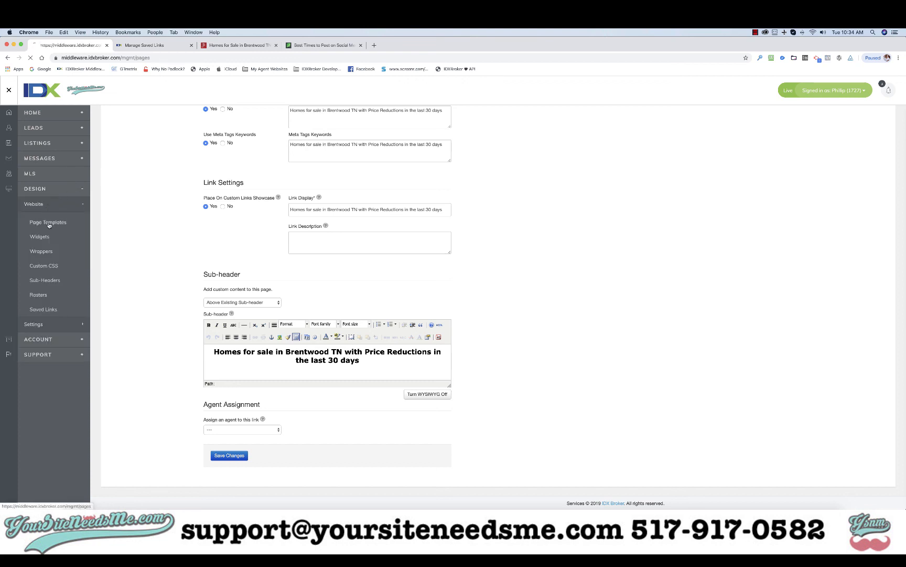
{"action": "left_click", "coordinate": [43, 310]}
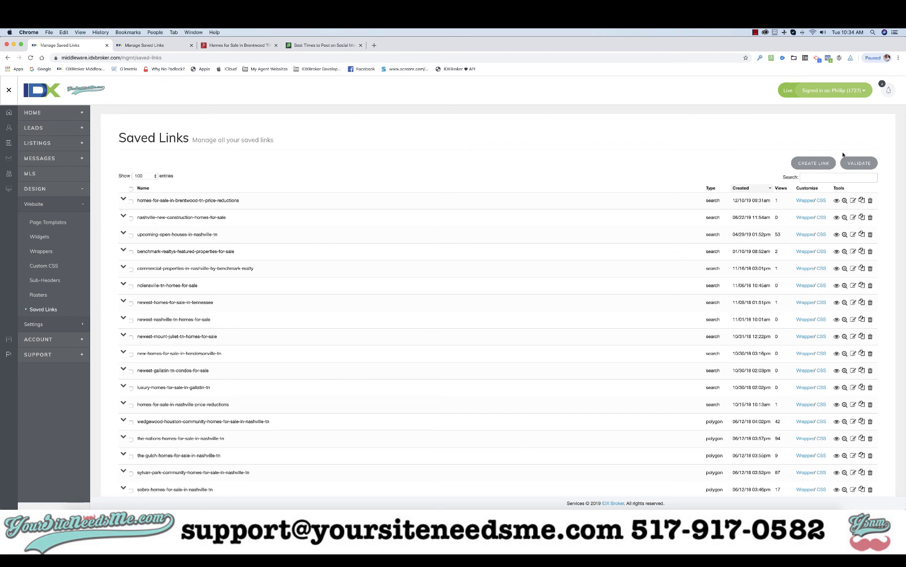
{"action": "left_click", "coordinate": [814, 164]}
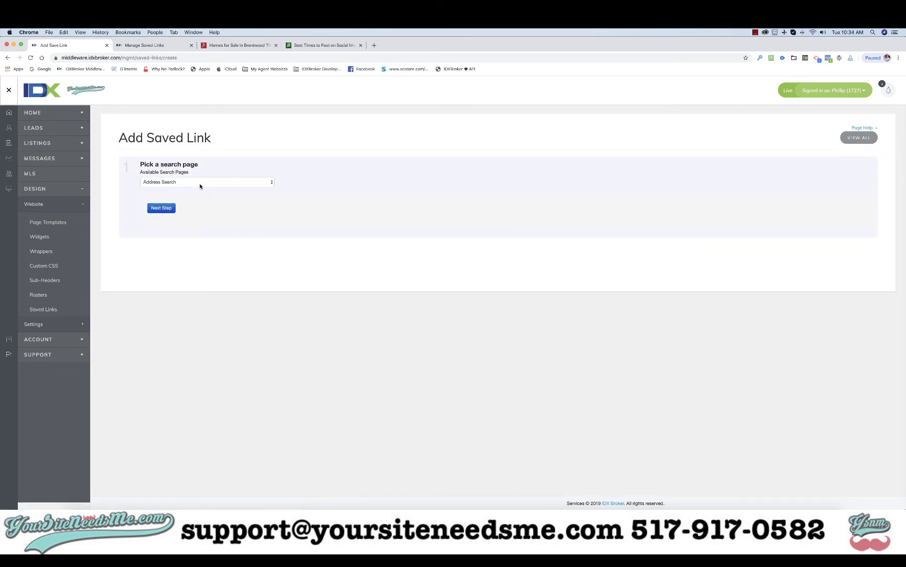
Base the new saved link on the Advanced Property Search page and set its city criterion to Brentwood
{"action": "left_click", "coordinate": [200, 183]}
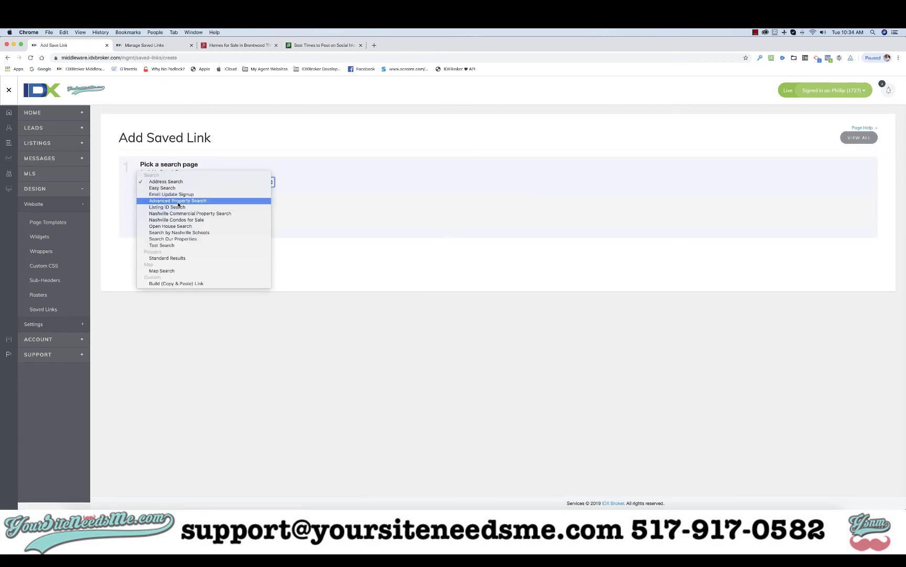
{"action": "left_click", "coordinate": [178, 203]}
{"action": "left_click", "coordinate": [161, 207]}
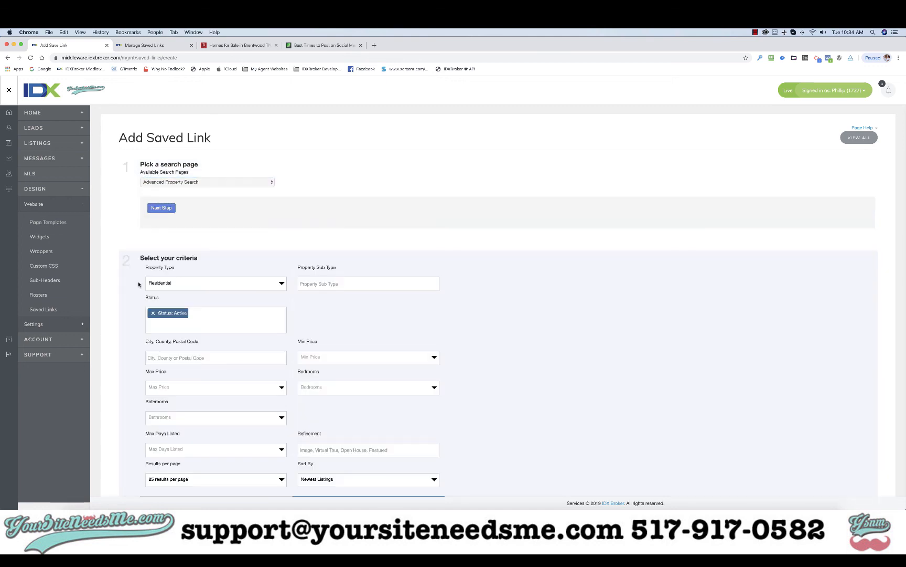
{"action": "left_click", "coordinate": [172, 212]}
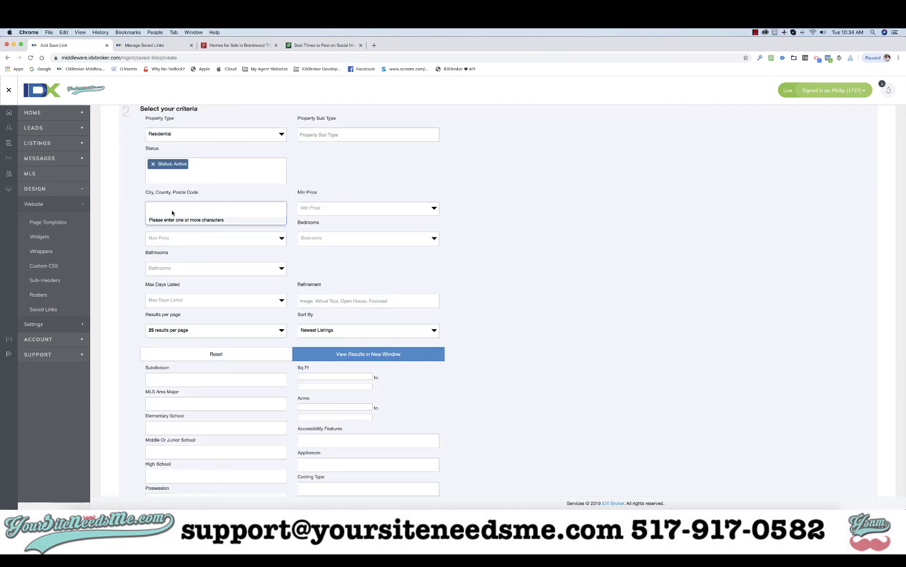
{"action": "type", "text": "Brentwood"}
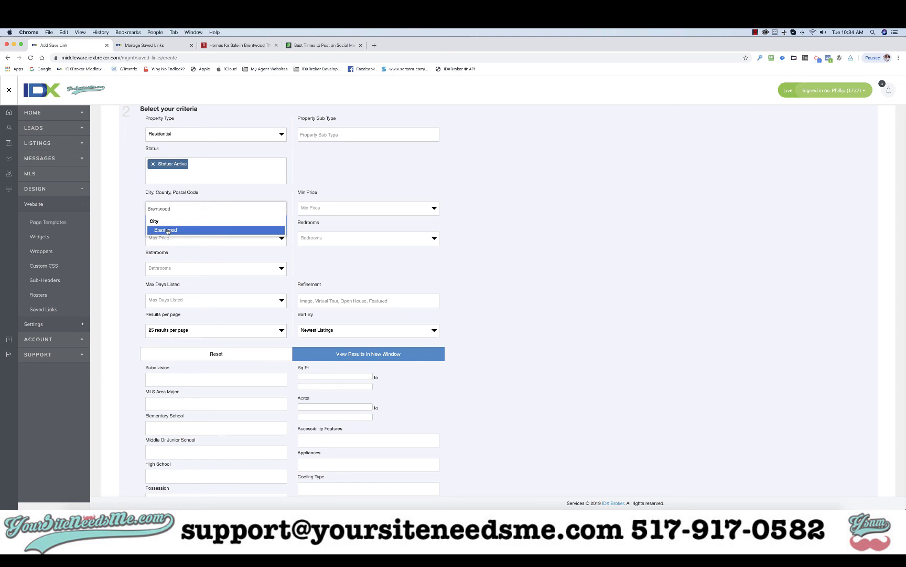
{"action": "left_click", "coordinate": [167, 230]}
Preview the search results, close the preview and proceed to the saved link's page and link settings
{"action": "left_click", "coordinate": [348, 352]}
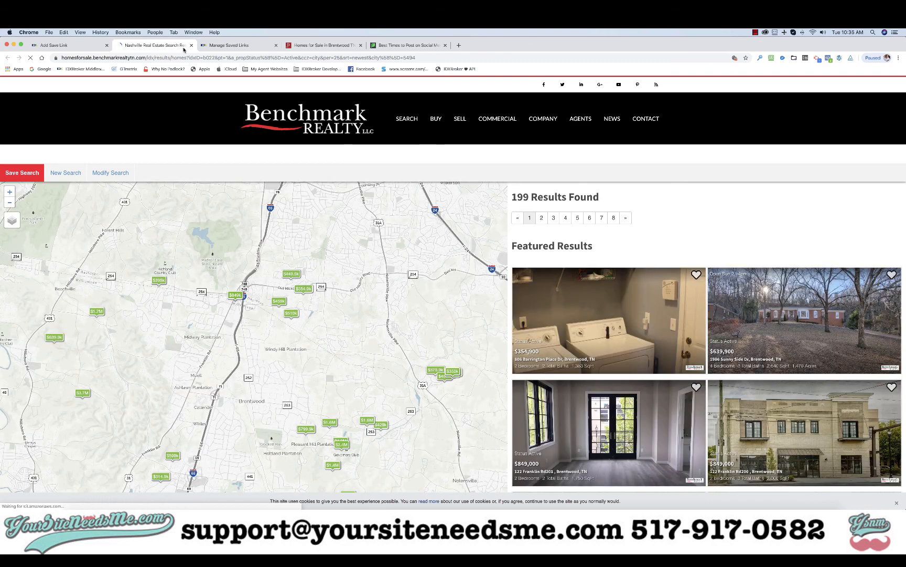
{"action": "left_click", "coordinate": [191, 46]}
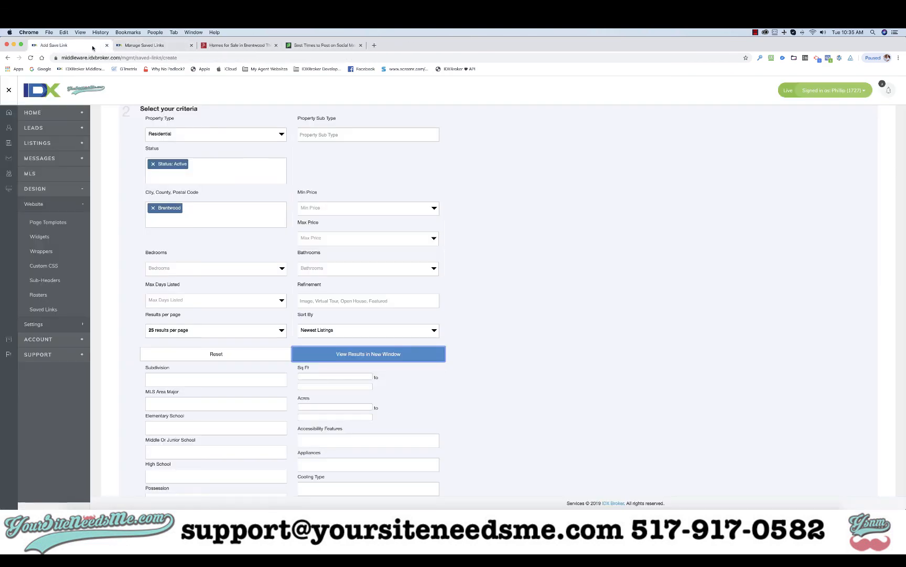
{"action": "scroll", "coordinate": [199, 315], "scroll_direction": "down", "scroll_amount": 6}
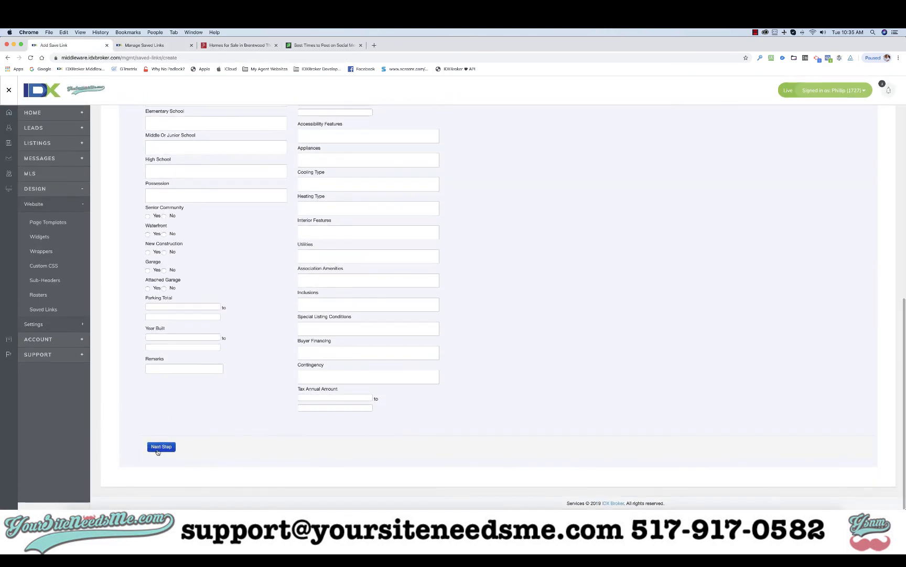
{"action": "left_click", "coordinate": [161, 447]}
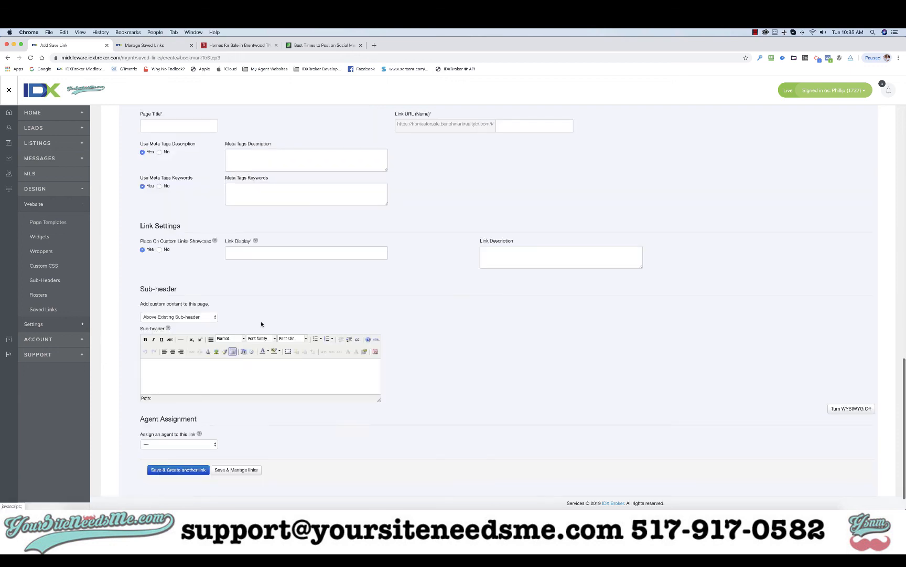
Set the link's page title to "Homes for Sale in Brentwood TN Price Reductions November"
{"action": "left_click", "coordinate": [183, 129]}
{"action": "left_click", "coordinate": [190, 143]}
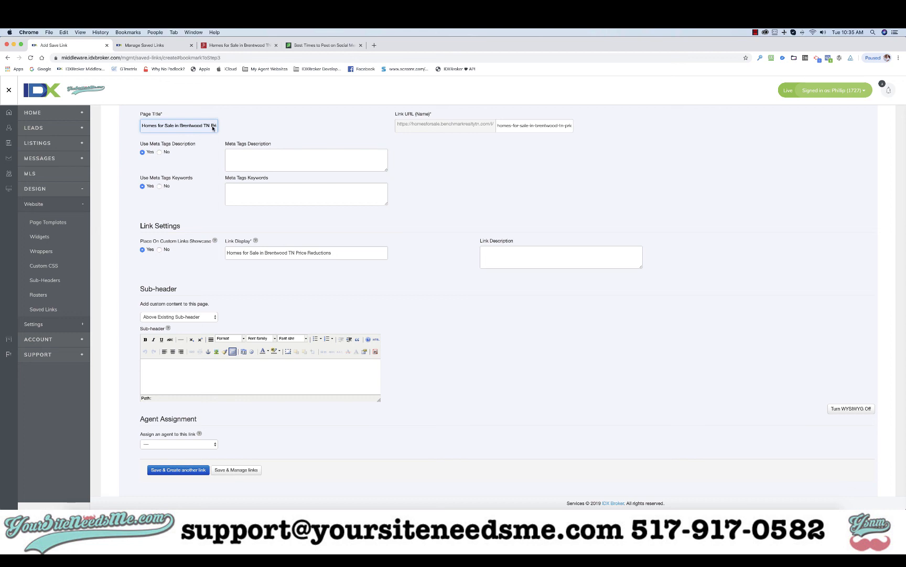
{"action": "left_click", "coordinate": [213, 127]}
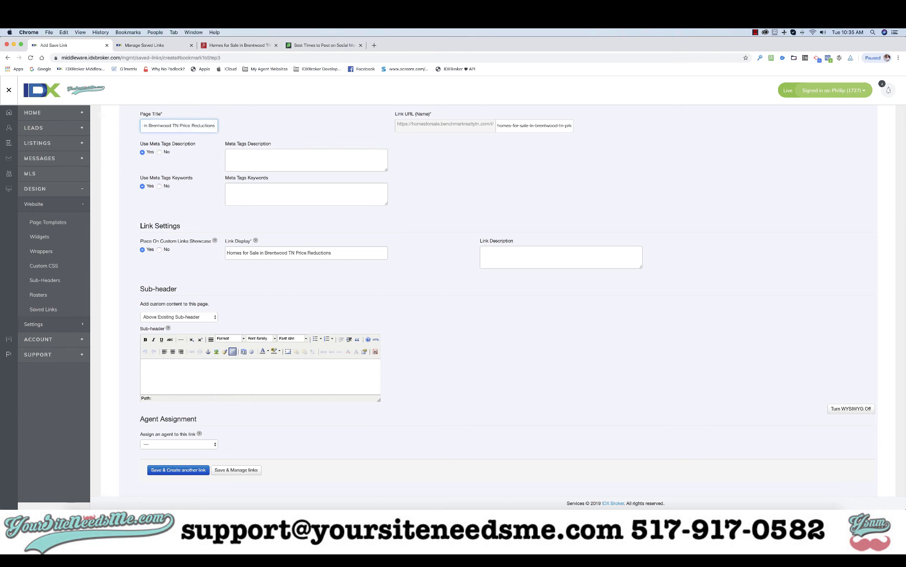
{"action": "type", "text": "November"}
Copy the page title into the meta tags description and meta tags keywords
{"action": "left_click", "coordinate": [203, 167]}
{"action": "key", "text": "super+a"}
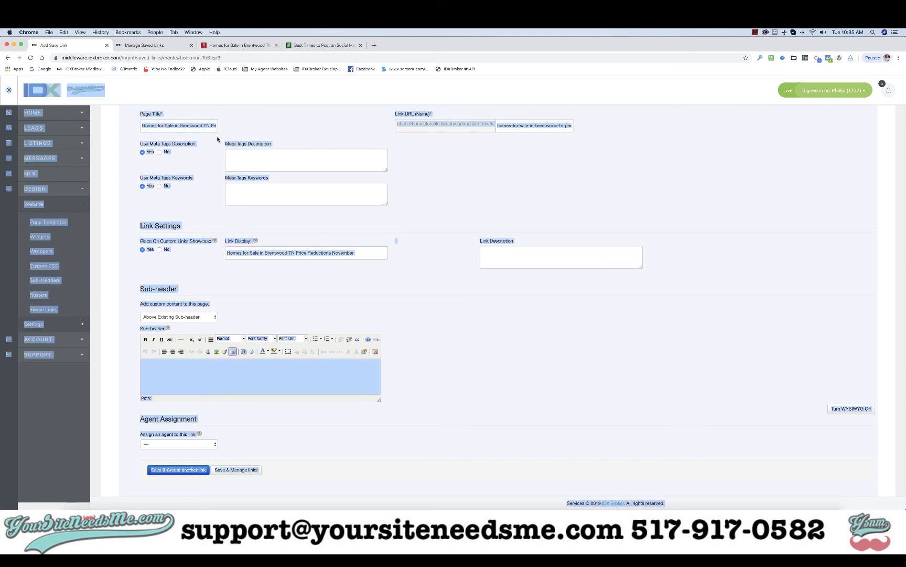
{"action": "triple_click", "coordinate": [171, 125]}
{"action": "key", "text": "super+c"}
{"action": "left_click", "coordinate": [241, 157]}
{"action": "key", "text": "super+v"}
{"action": "left_click", "coordinate": [243, 195]}
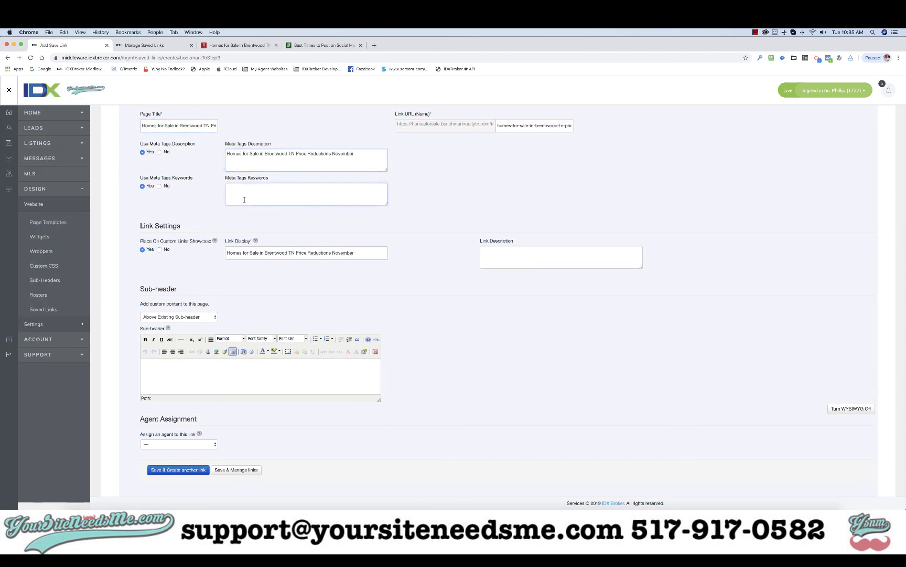
{"action": "key", "text": "super+v"}
Paste the title into the sub-header and extend it to "Homes for Sale in Brentwood TN Price Reductions in November 2019"
{"action": "left_click", "coordinate": [242, 371]}
{"action": "key", "text": "super+v"}
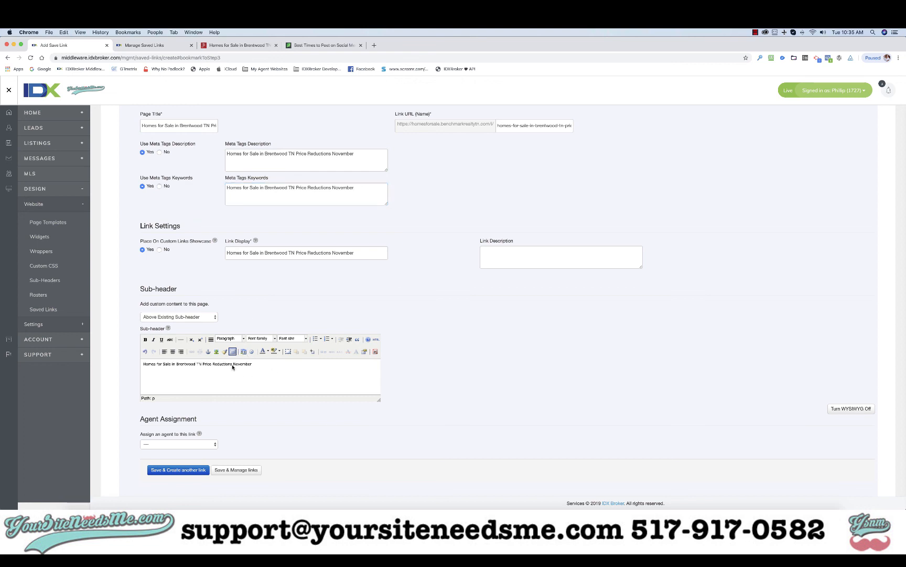
{"action": "type", "text": "in"}
Center the sub-header text, format it as Heading 1, and save the link, returning to the saved links list
{"action": "key", "text": "super+a"}
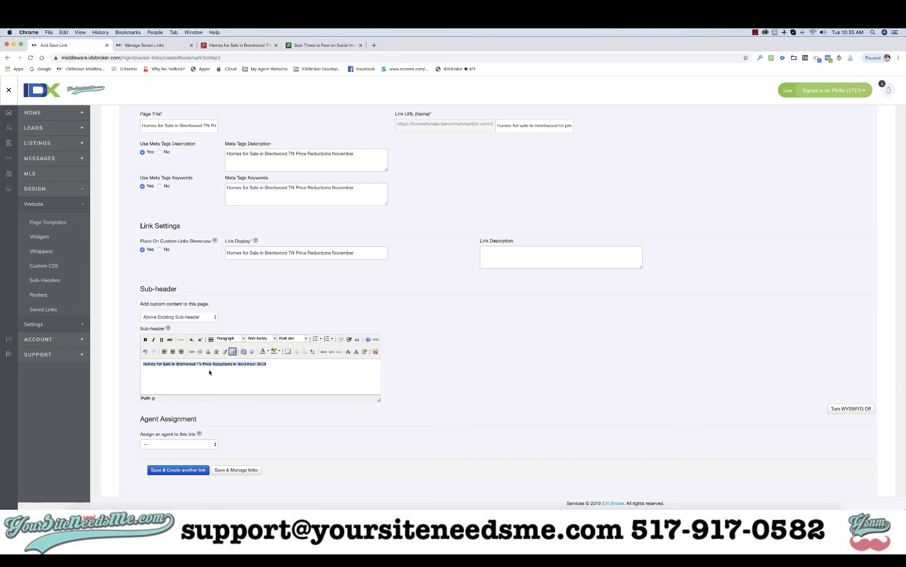
{"action": "left_click", "coordinate": [173, 353]}
{"action": "left_click", "coordinate": [236, 340]}
{"action": "left_click", "coordinate": [230, 379]}
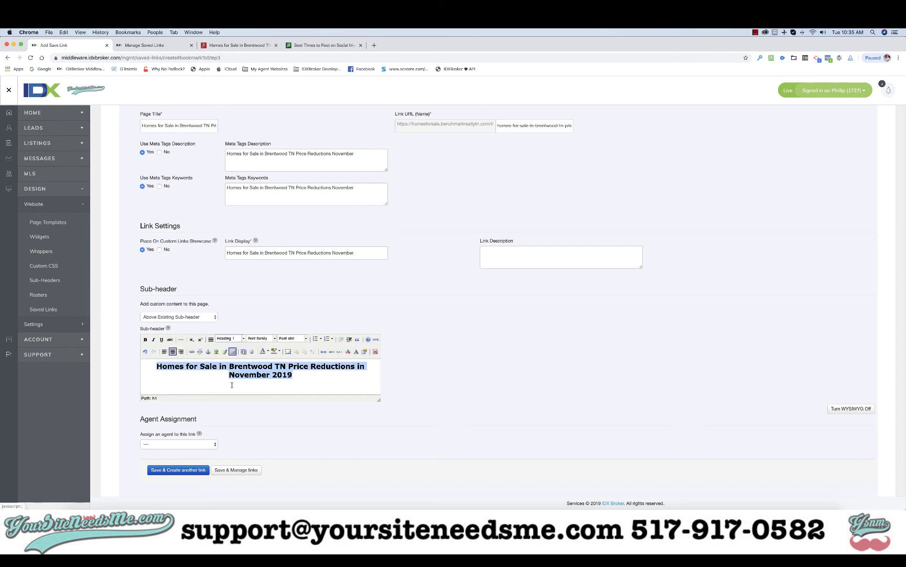
{"action": "left_click", "coordinate": [229, 471]}
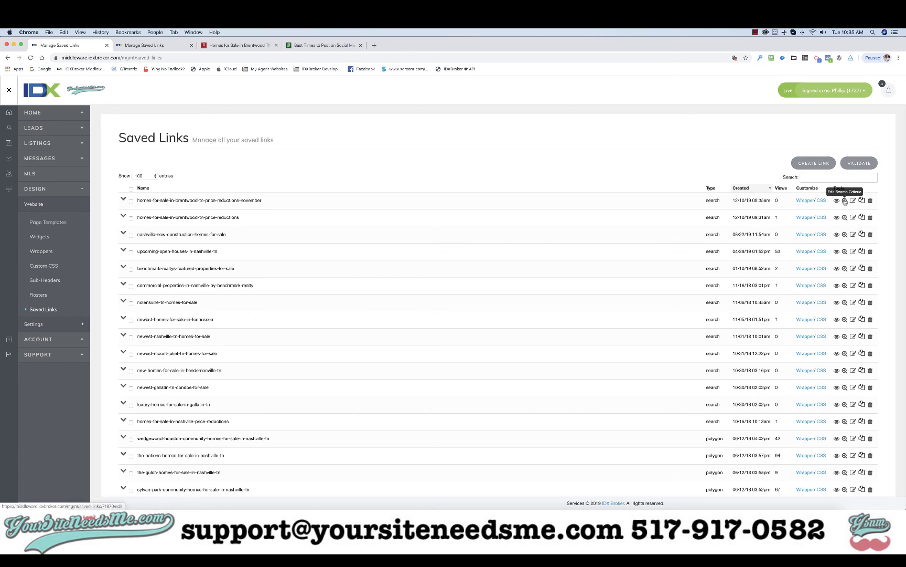
Open the homes-for-sale-in-brentwood-tn-price-reductions-november link's search criteria for editing by hand
{"action": "scroll", "coordinate": [845, 202], "scroll_direction": "up", "scroll_amount": 5}
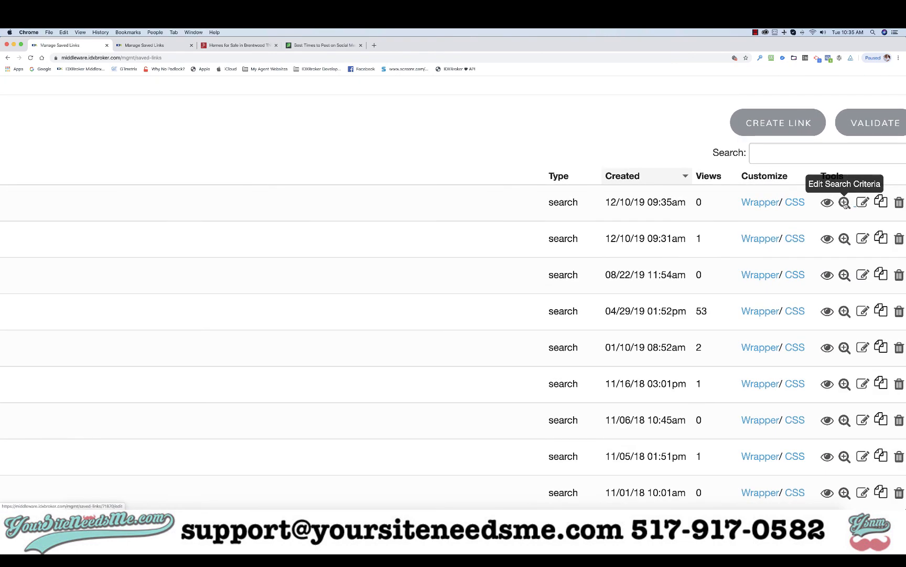
{"action": "scroll", "coordinate": [845, 203], "scroll_direction": "down", "scroll_amount": 5}
{"action": "left_click", "coordinate": [845, 201]}
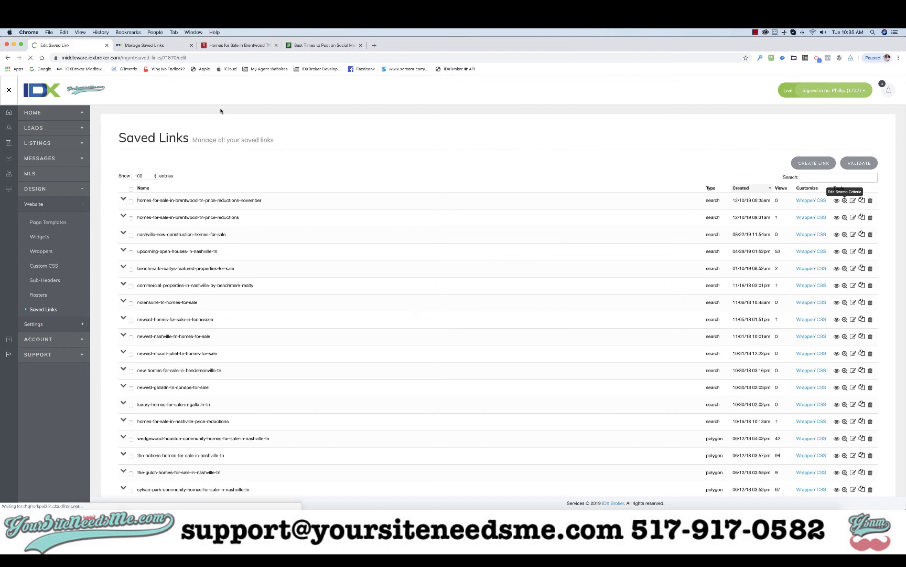
{"action": "left_click", "coordinate": [180, 162]}
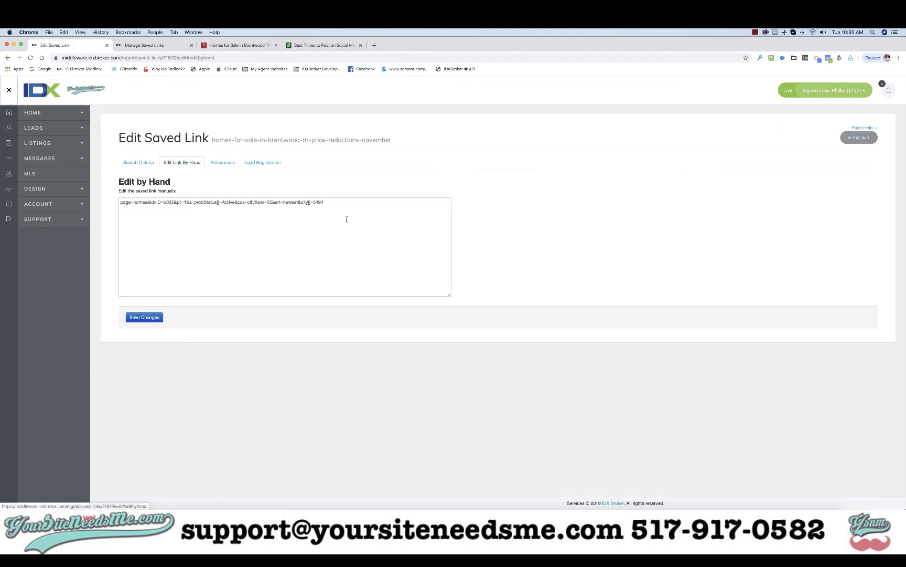
Append "&amin_priceReductionDate=11-1-2019" to the end of the link's query string
{"action": "left_click", "coordinate": [354, 205]}
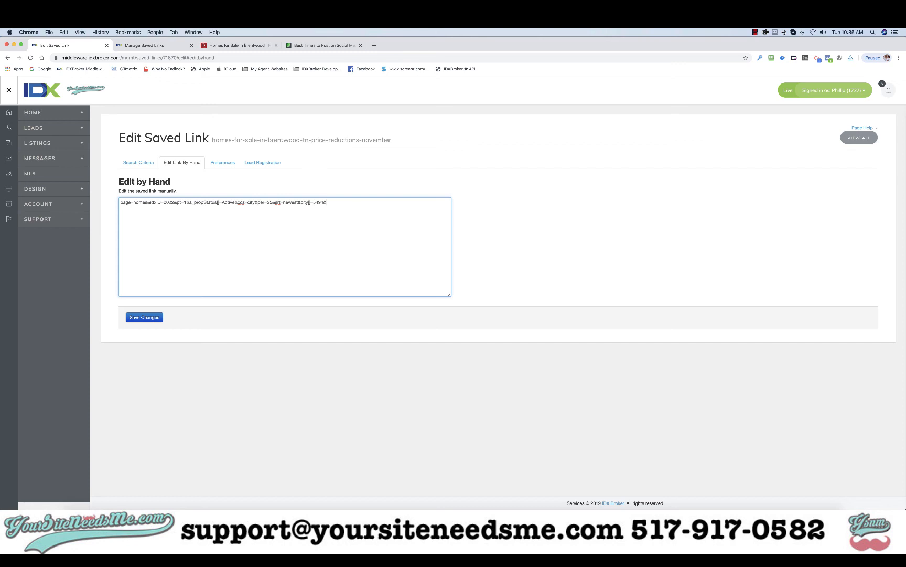
{"action": "scroll", "coordinate": [354, 205], "scroll_direction": "up", "scroll_amount": 5}
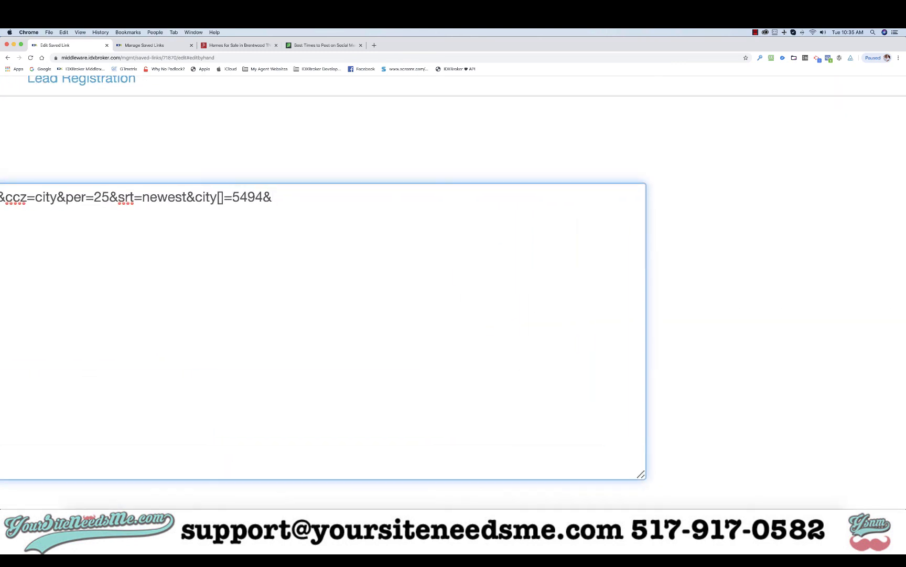
{"action": "type", "text": "&amin_priceReduction"}
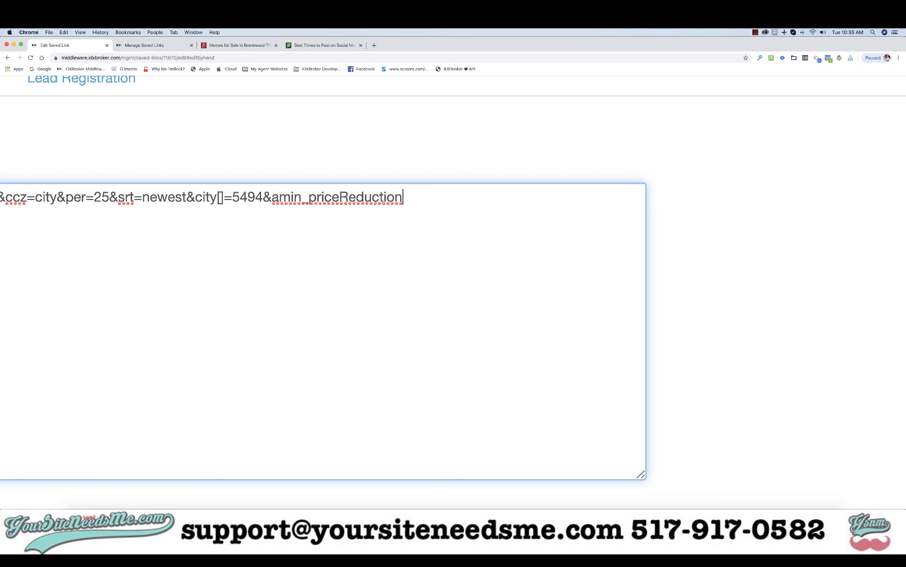
{"action": "type", "text": "Date=11-1-2019"}
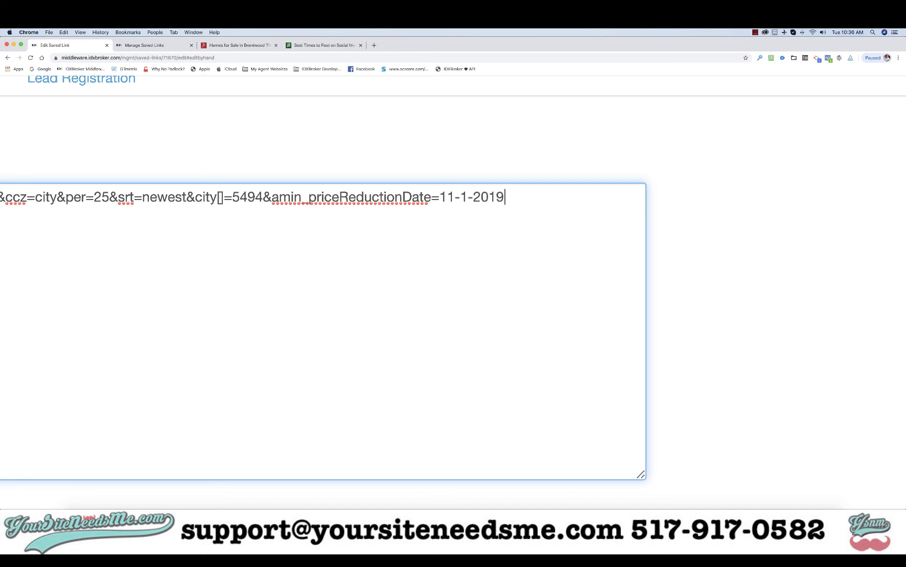
Append "&amax_priceReductionDate=11-30-2019" after the minimum price reduction date in the query string
{"action": "type", "text": "&amax_priceRe"}
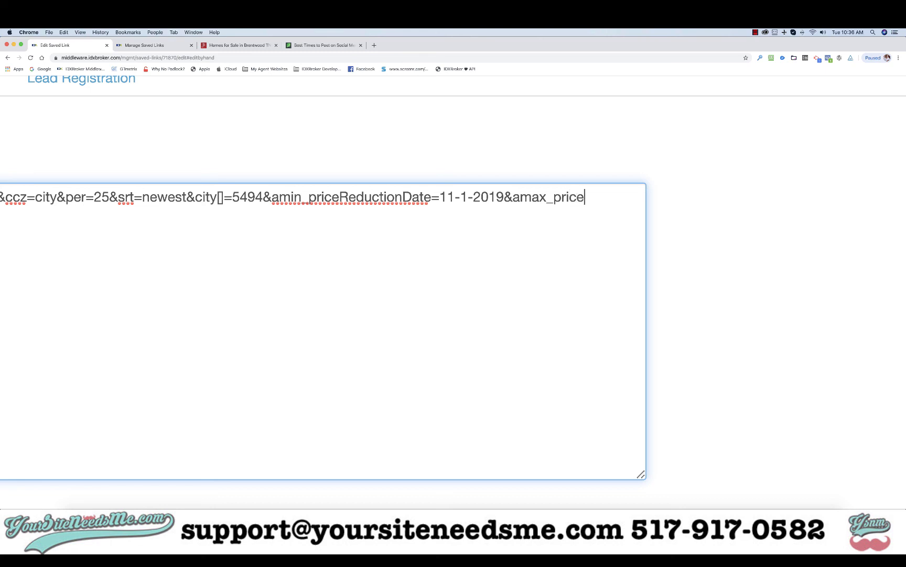
{"action": "type", "text": "dcut"}
{"action": "key", "text": "BackSpace"}
{"action": "key", "text": "BackSpace"}
{"action": "key", "text": "BackSpace"}
{"action": "type", "text": "uction"}
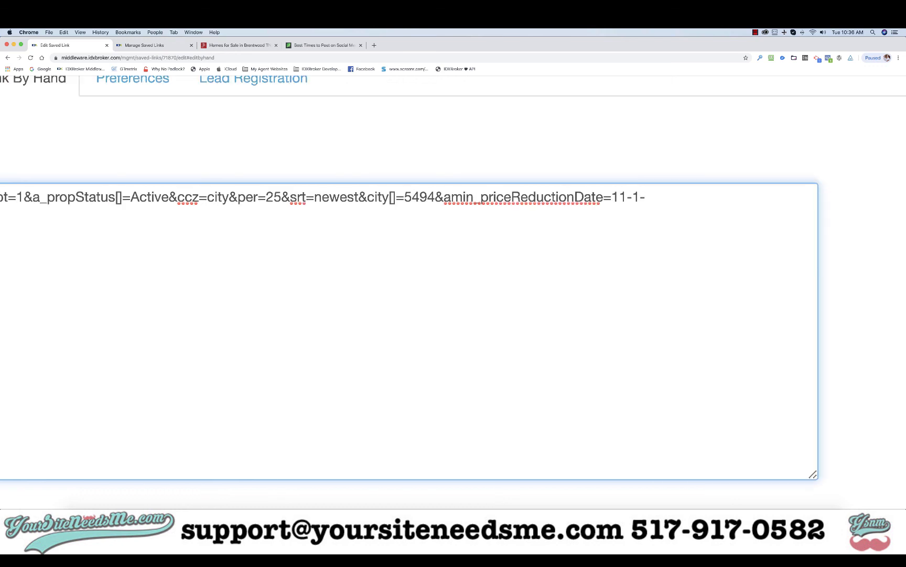
{"action": "type", "text": "Date"}
{"action": "scroll", "coordinate": [151, 194], "scroll_direction": "left", "scroll_amount": 5}
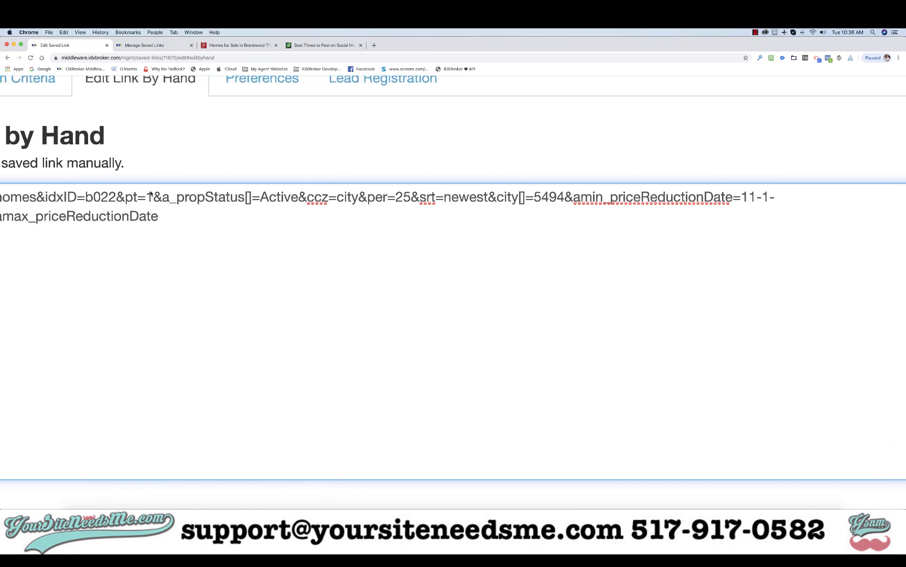
{"action": "scroll", "coordinate": [151, 194], "scroll_direction": "down", "scroll_amount": 5}
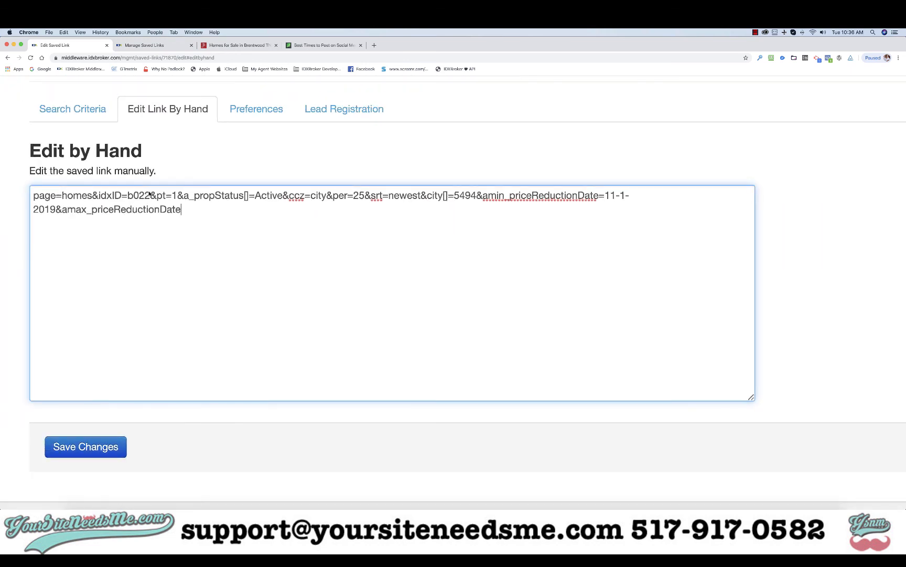
{"action": "type", "text": "="}
{"action": "type", "text": "11-30-2019"}
Review the start and end dates in the hand-edited link and save the changes
{"action": "scroll", "coordinate": [501, 191], "scroll_direction": "up", "scroll_amount": 3}
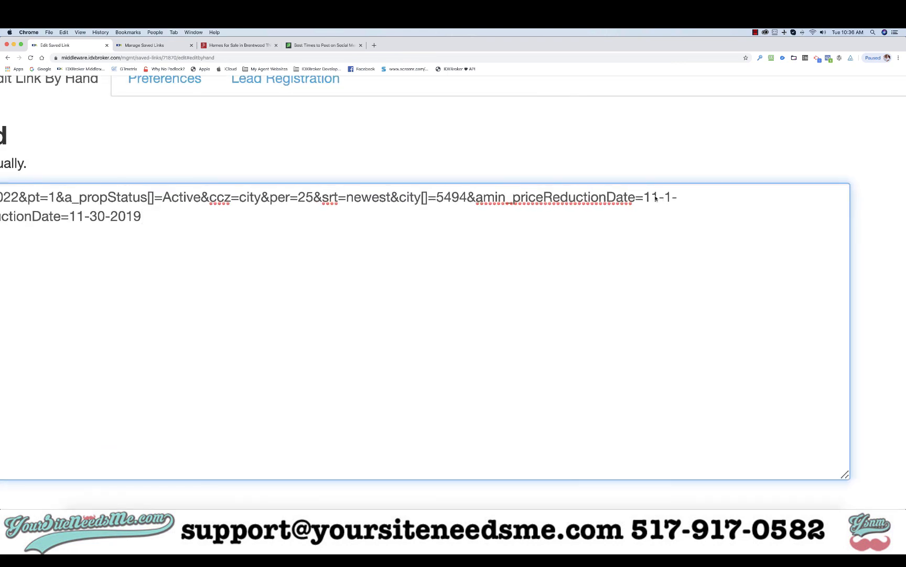
{"action": "scroll", "coordinate": [656, 199], "scroll_direction": "left", "scroll_amount": 5}
{"action": "scroll", "coordinate": [655, 198], "scroll_direction": "left", "scroll_amount": 3}
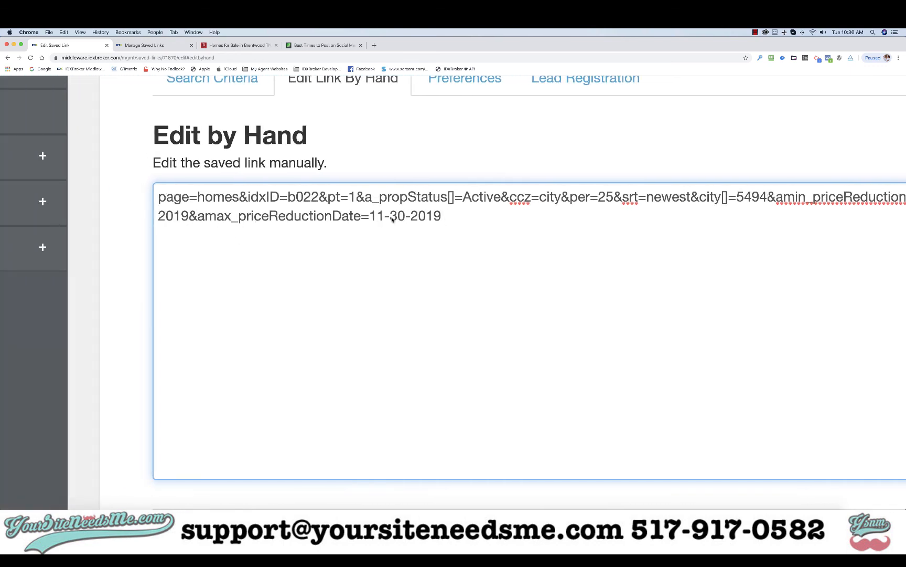
{"action": "scroll", "coordinate": [378, 242], "scroll_direction": "down", "scroll_amount": 5}
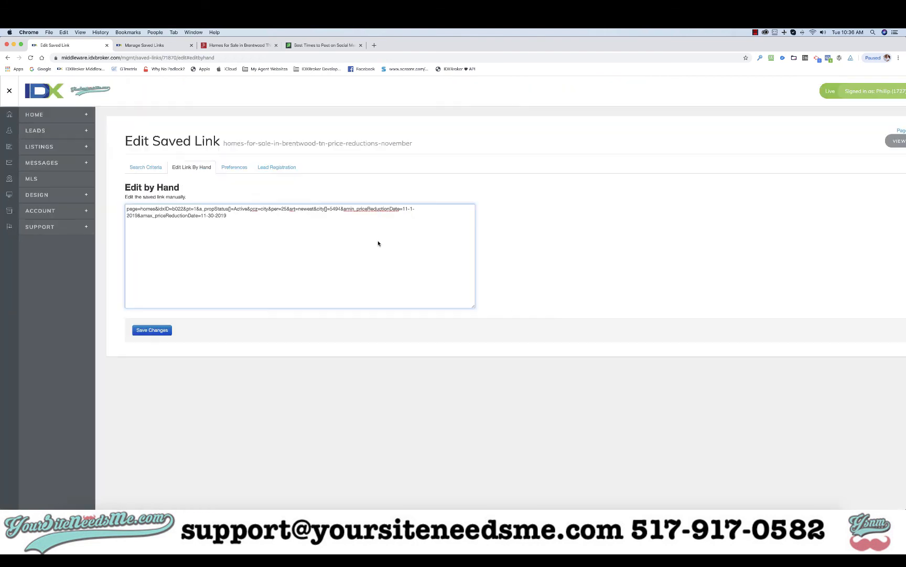
{"action": "left_click", "coordinate": [153, 329]}
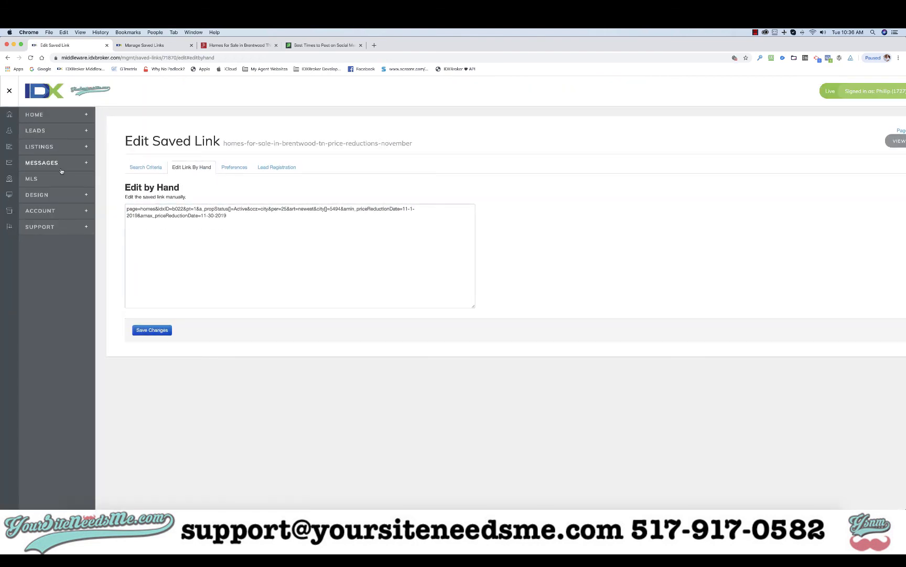
Go back to the website's Saved Links list, view the November price reductions link's live page and examine its heading and listings
{"action": "left_click", "coordinate": [46, 195]}
{"action": "left_click", "coordinate": [46, 211]}
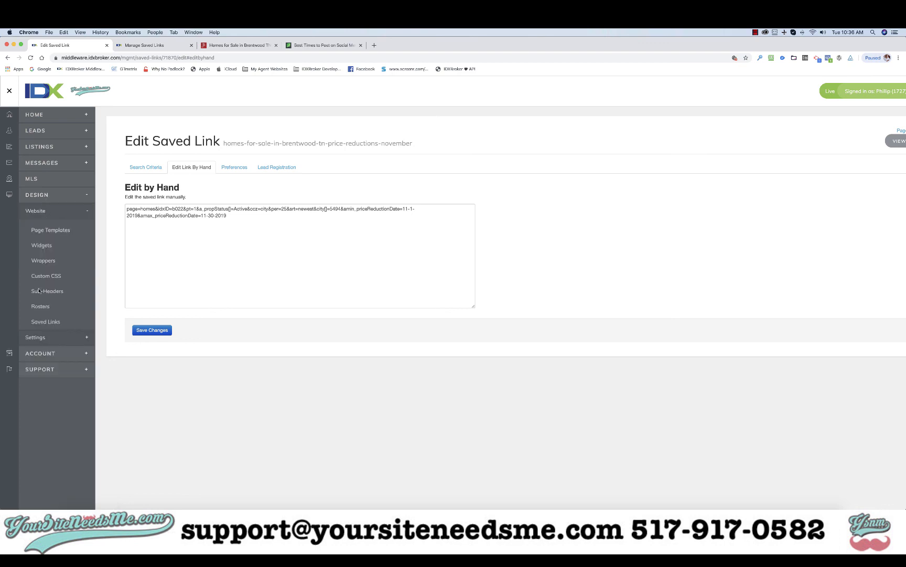
{"action": "left_click", "coordinate": [44, 321]}
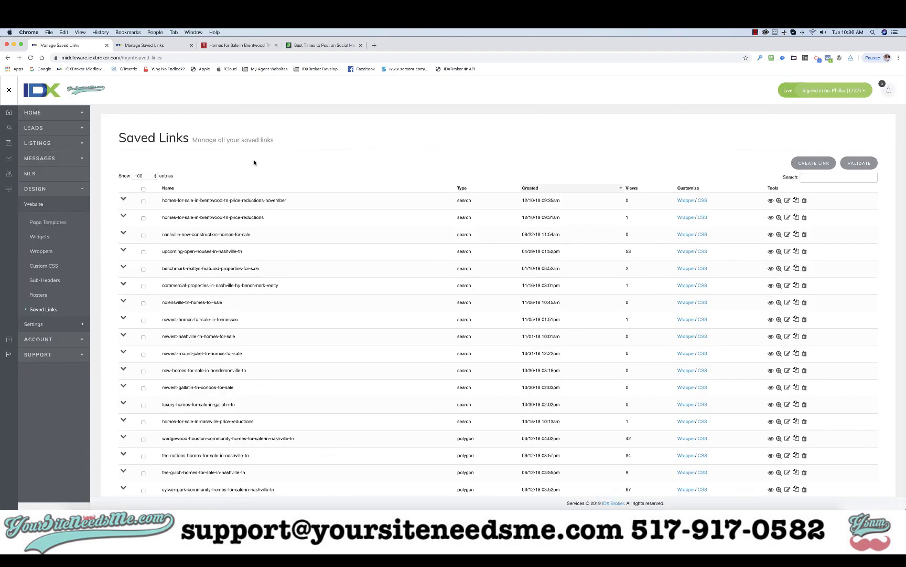
{"action": "left_click", "coordinate": [770, 201]}
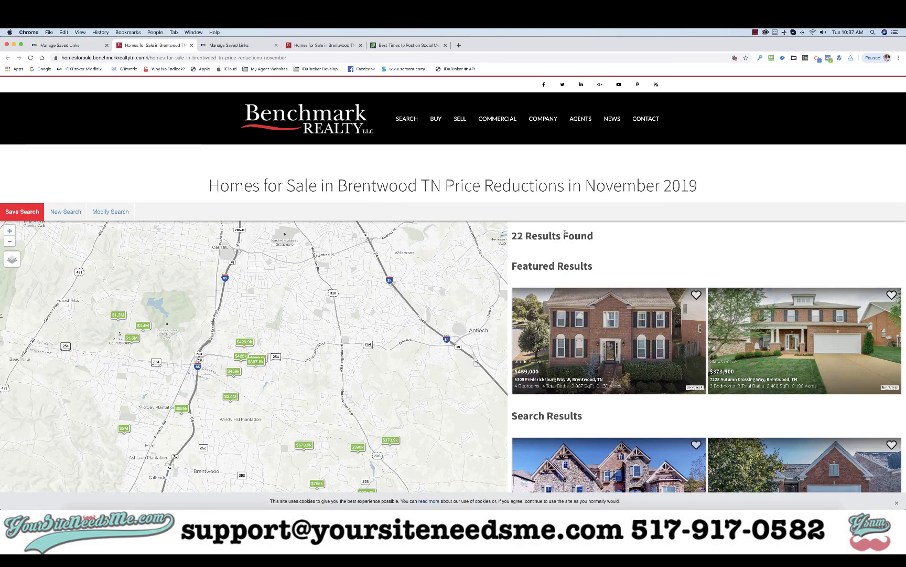
{"action": "scroll", "coordinate": [564, 235], "scroll_direction": "down", "scroll_amount": 15}
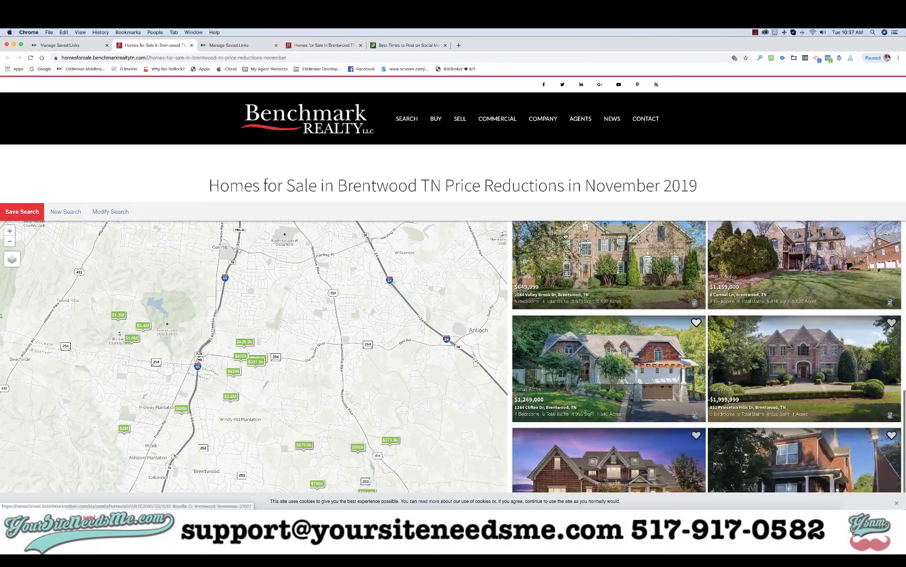
{"action": "scroll", "coordinate": [565, 234], "scroll_direction": "up", "scroll_amount": 15}
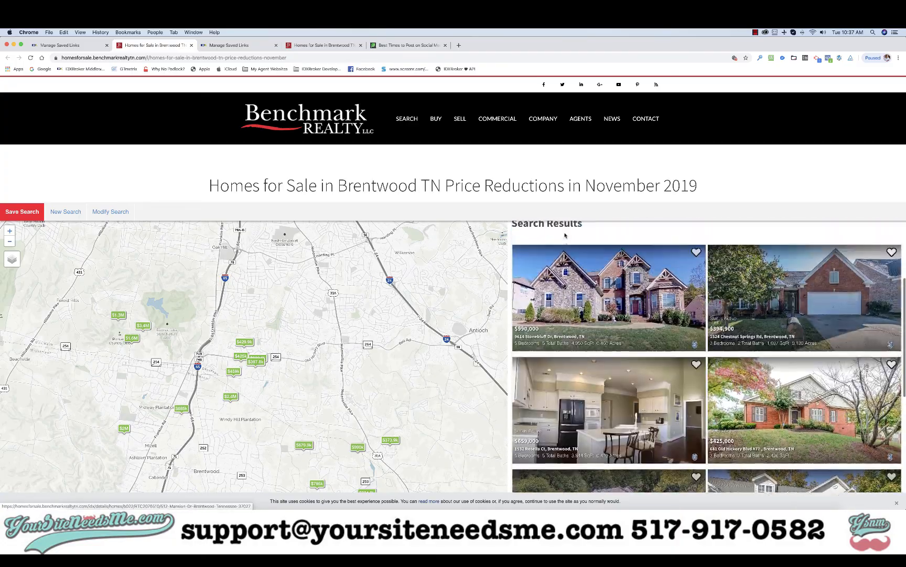
{"action": "scroll", "coordinate": [561, 173], "scroll_direction": "down", "scroll_amount": 5}
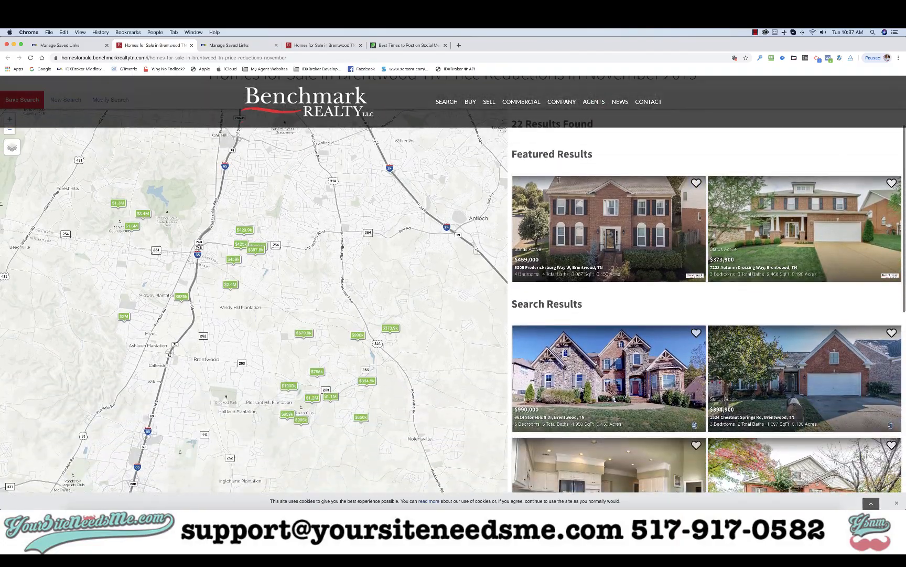
{"action": "scroll", "coordinate": [559, 180], "scroll_direction": "up", "scroll_amount": 5}
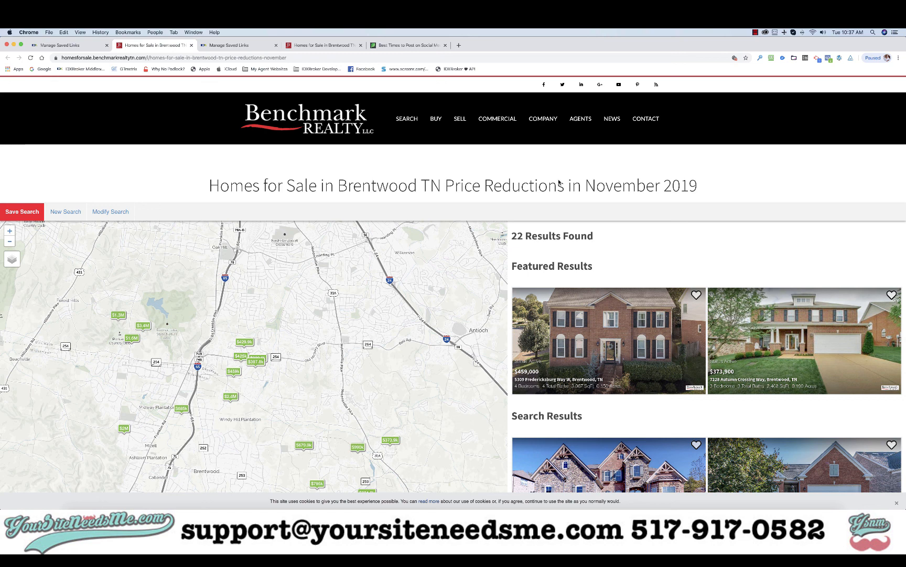
{"action": "left_click", "coordinate": [756, 32]}
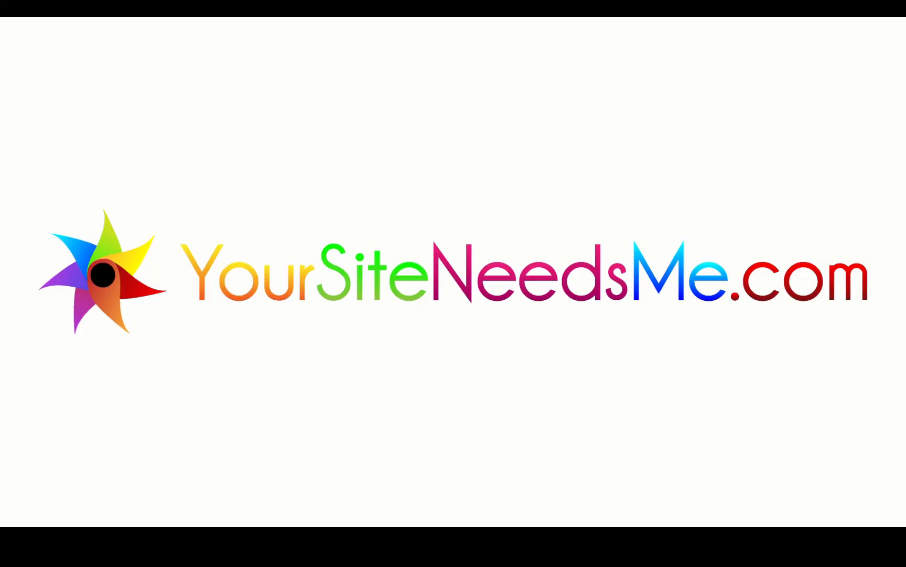